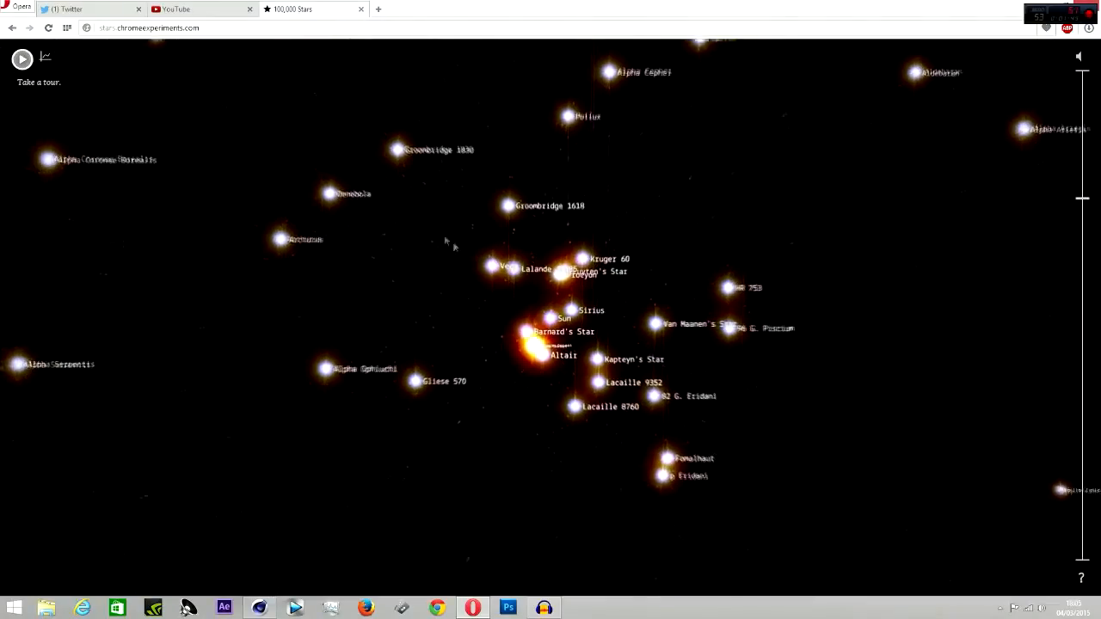
Step: Zoom the 100,000 Stars map in to the Sun and tilt the view to examine the planetary orbits
left_click_drag(1084, 200, 1083, 561)
left_click(1084, 90)
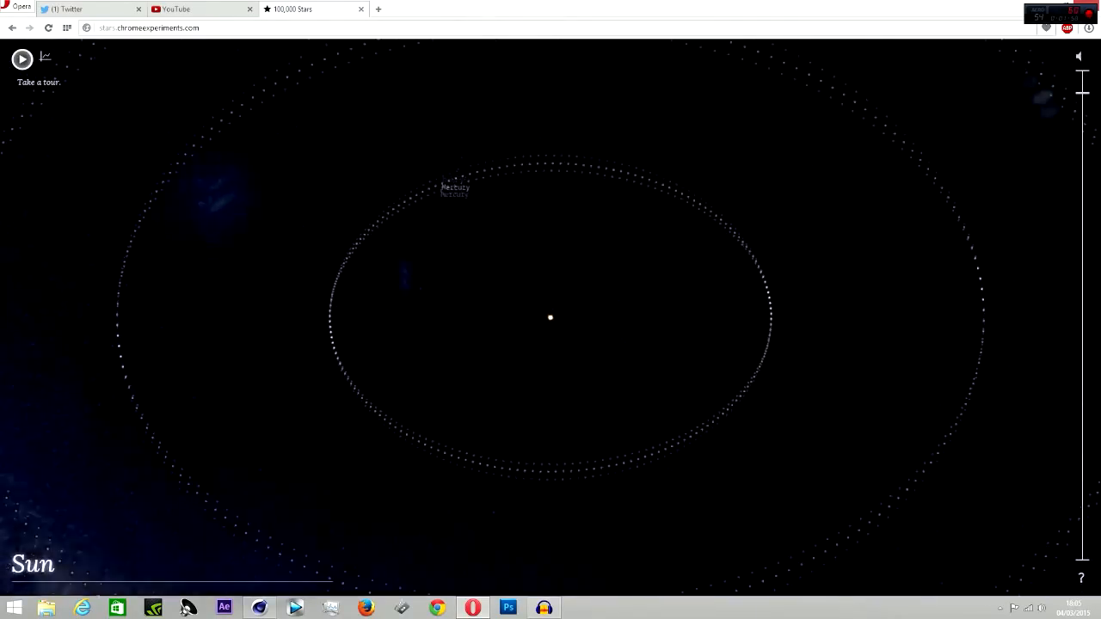
left_click_drag(258, 215, 134, 173)
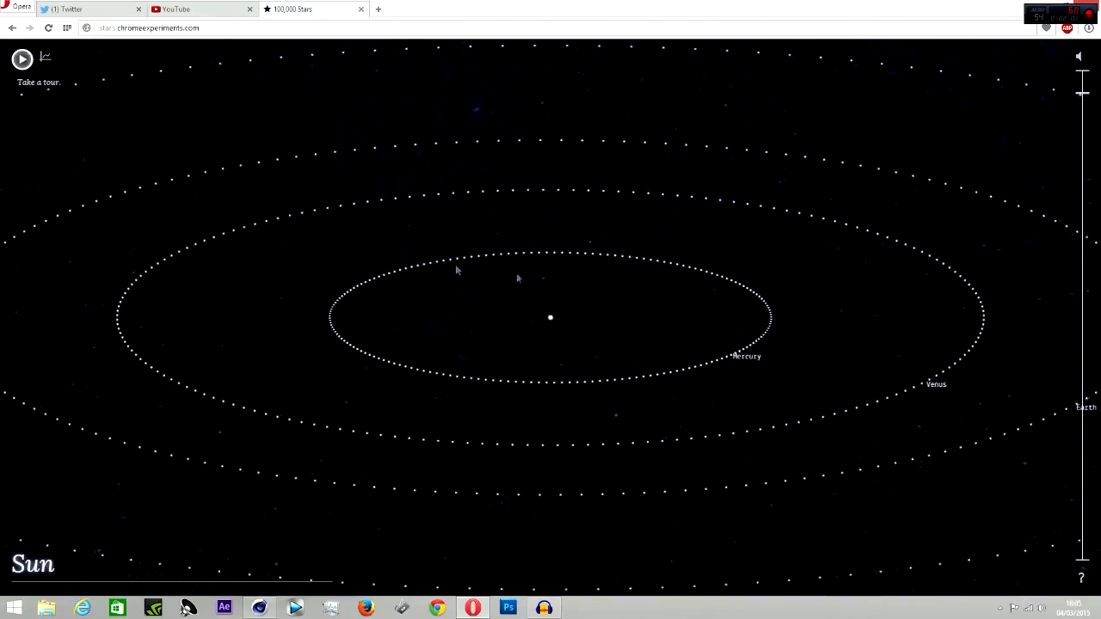
left_click_drag(400, 258, 133, 248)
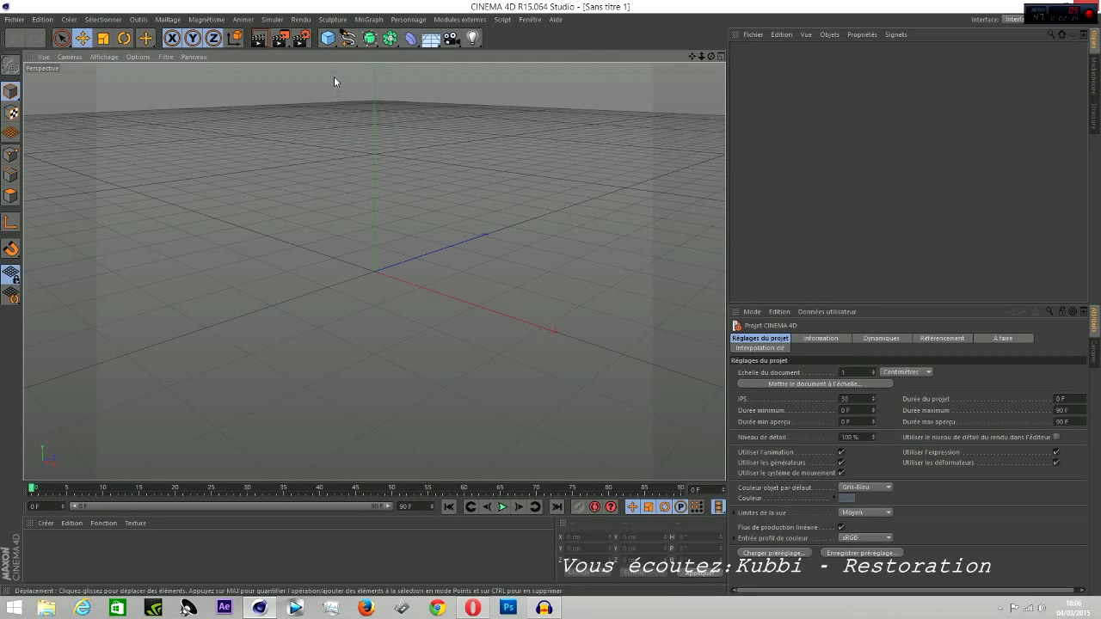
left_click(327, 37)
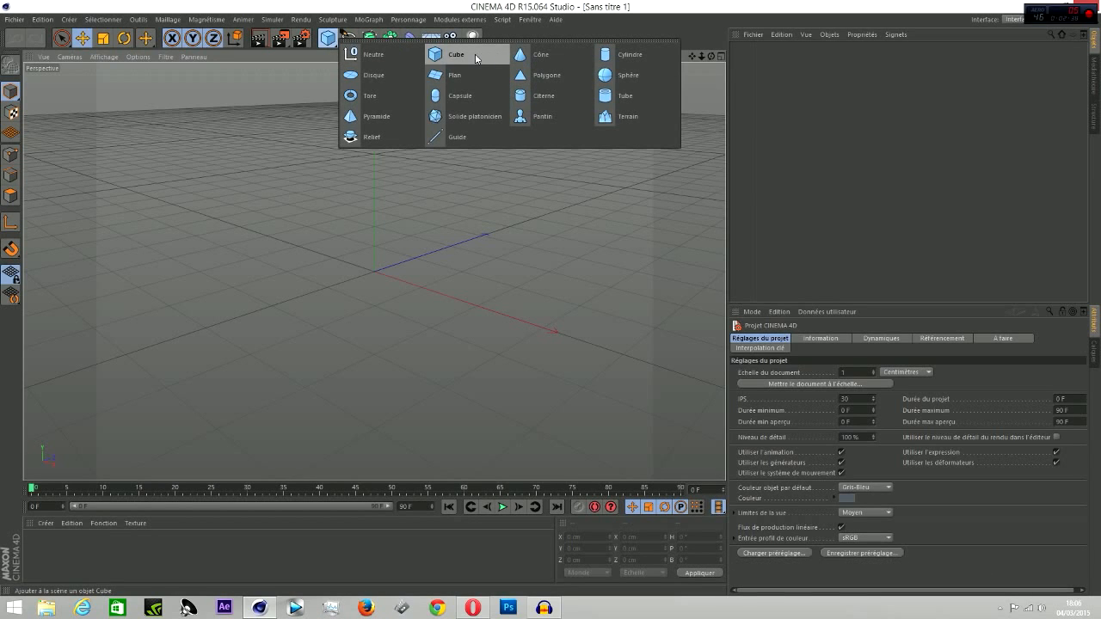
left_click(334, 71)
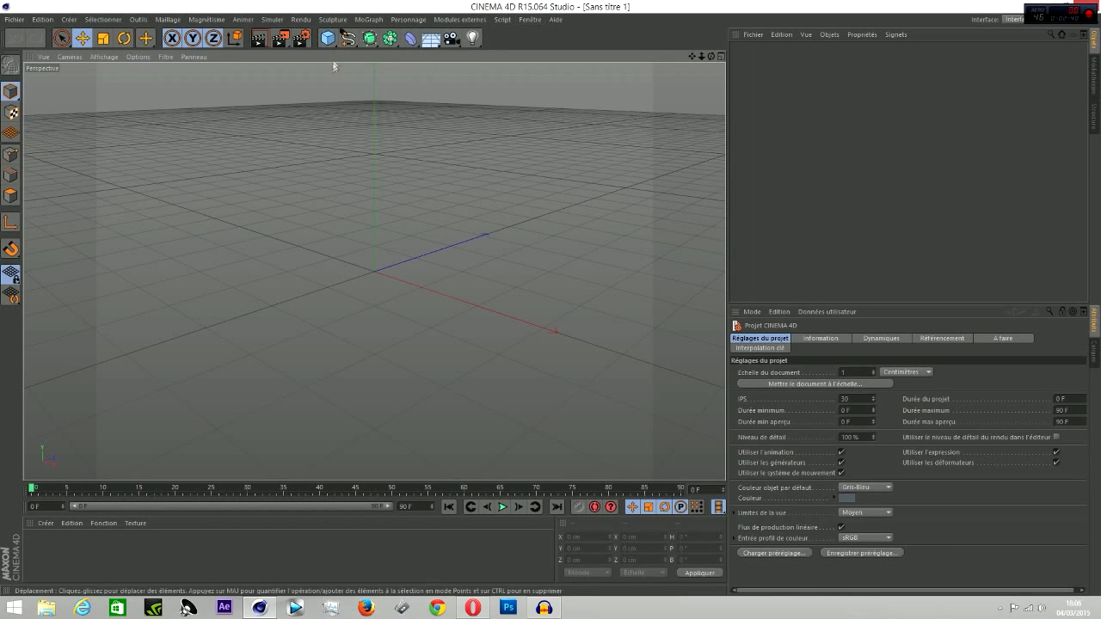
left_click(328, 41)
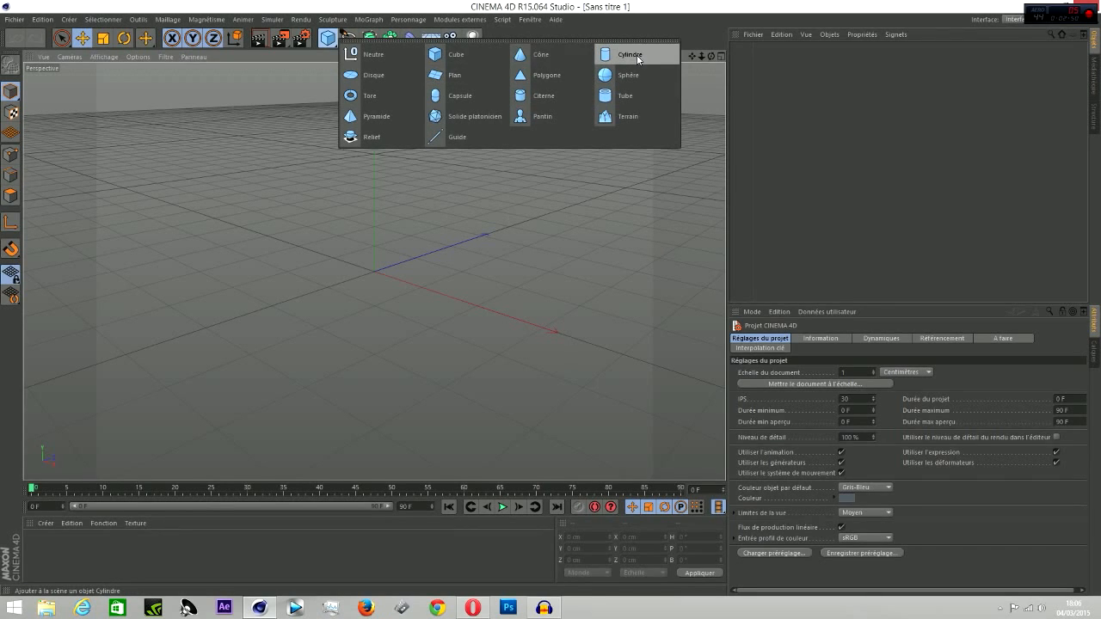
Step: Draw a large Forme libre spline loop across the perspective view and set it as closed
left_click(348, 40)
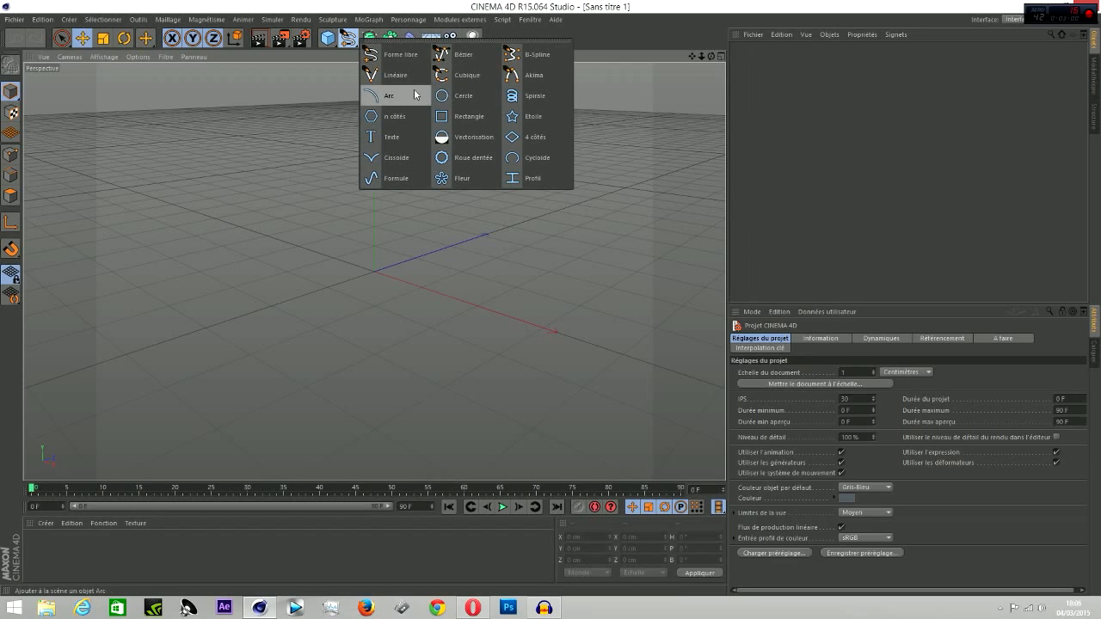
left_click(395, 54)
left_click_drag(402, 130, 506, 320)
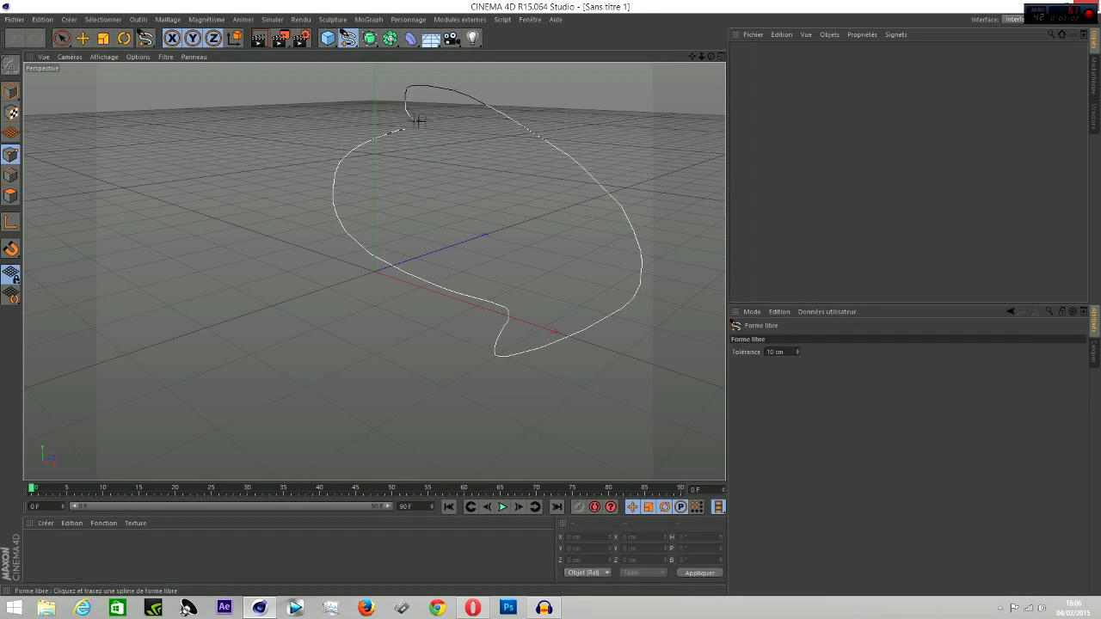
left_click_drag(425, 144, 423, 143)
left_click(803, 374)
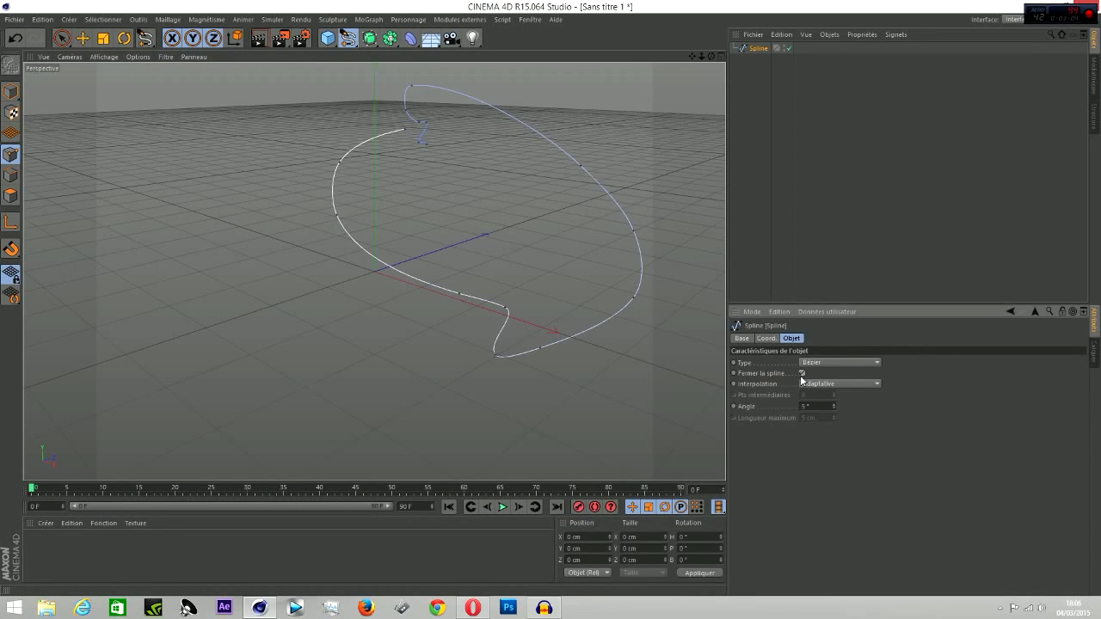
Step: Add a Peau generator and delete it together with the freehand spline
left_click(369, 38)
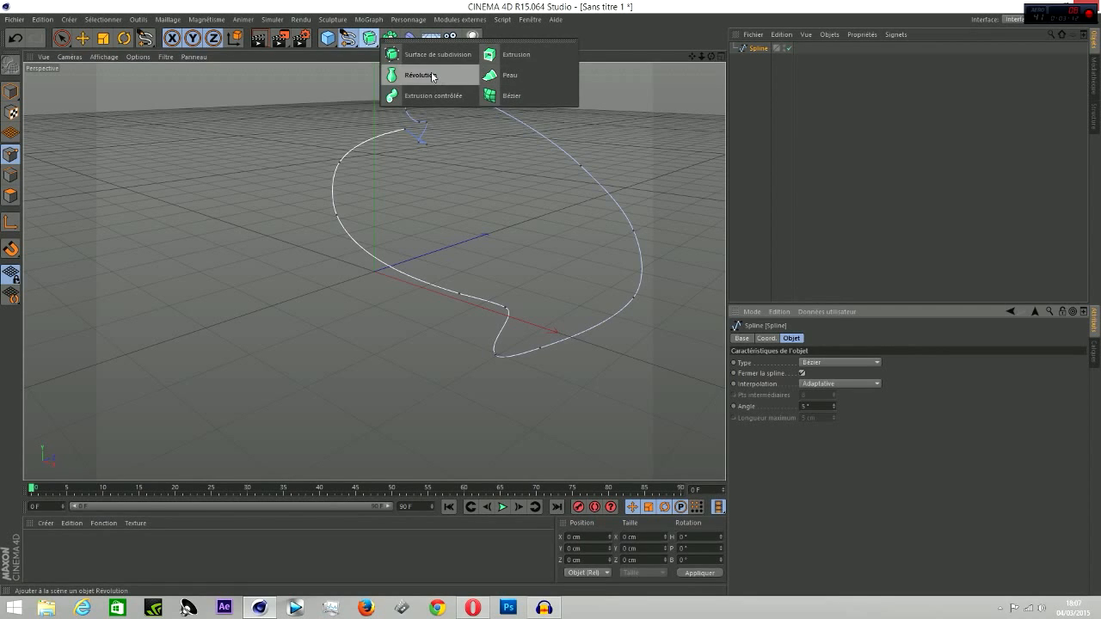
left_click(510, 75)
left_click_drag(770, 88, 758, 50)
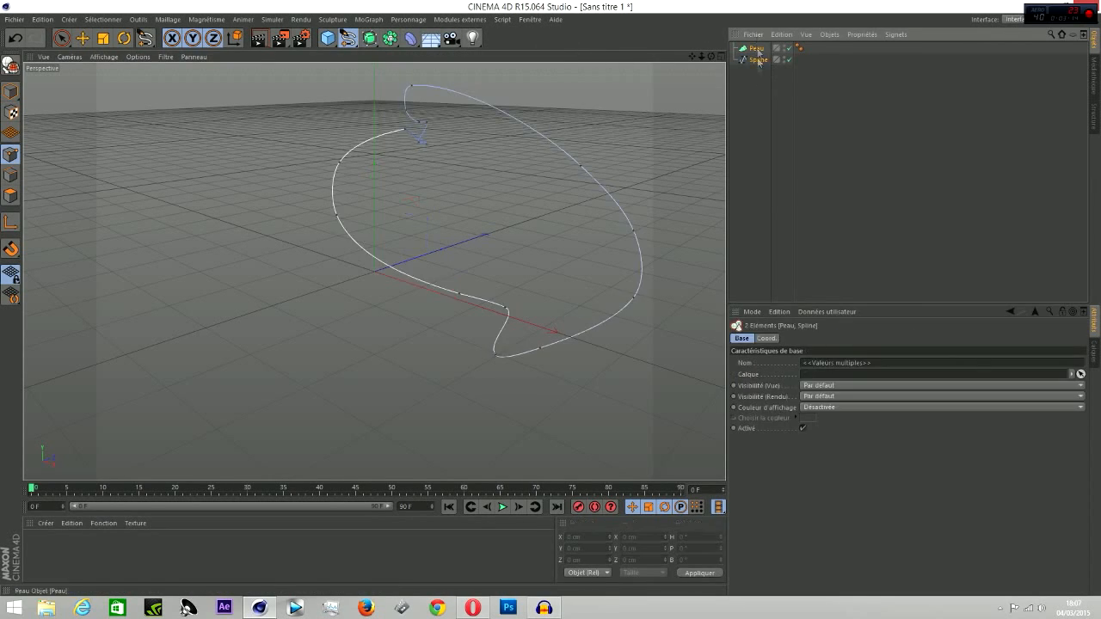
key("Delete")
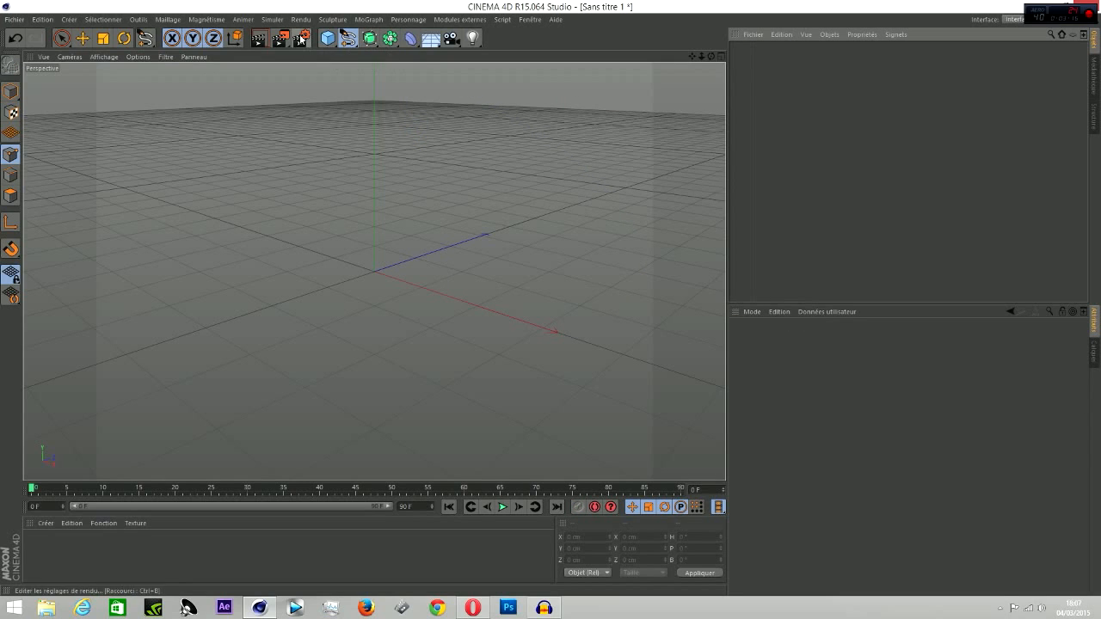
Step: Return to model mode and add a 200 cm cube primitive at the origin
left_click(9, 93)
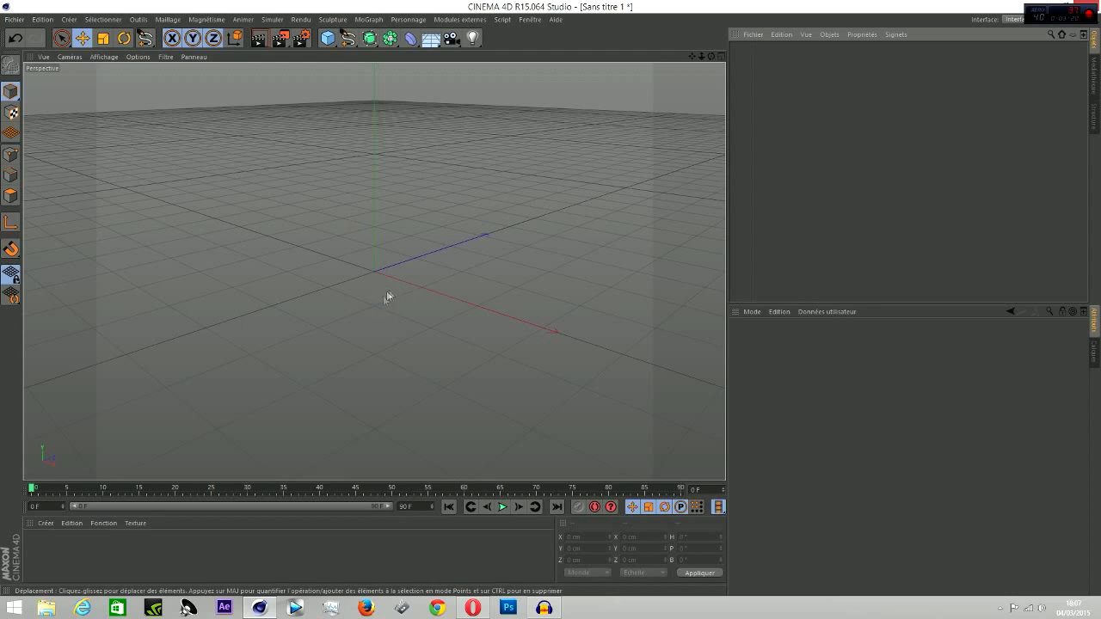
left_click_drag(389, 295, 334, 166, "alt")
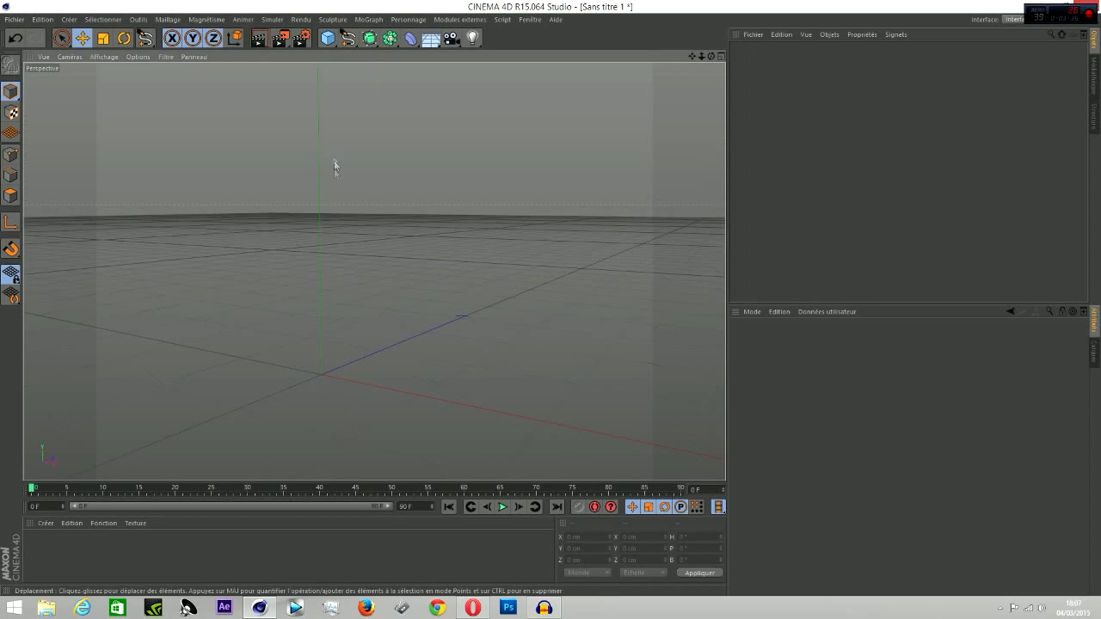
left_click(327, 38)
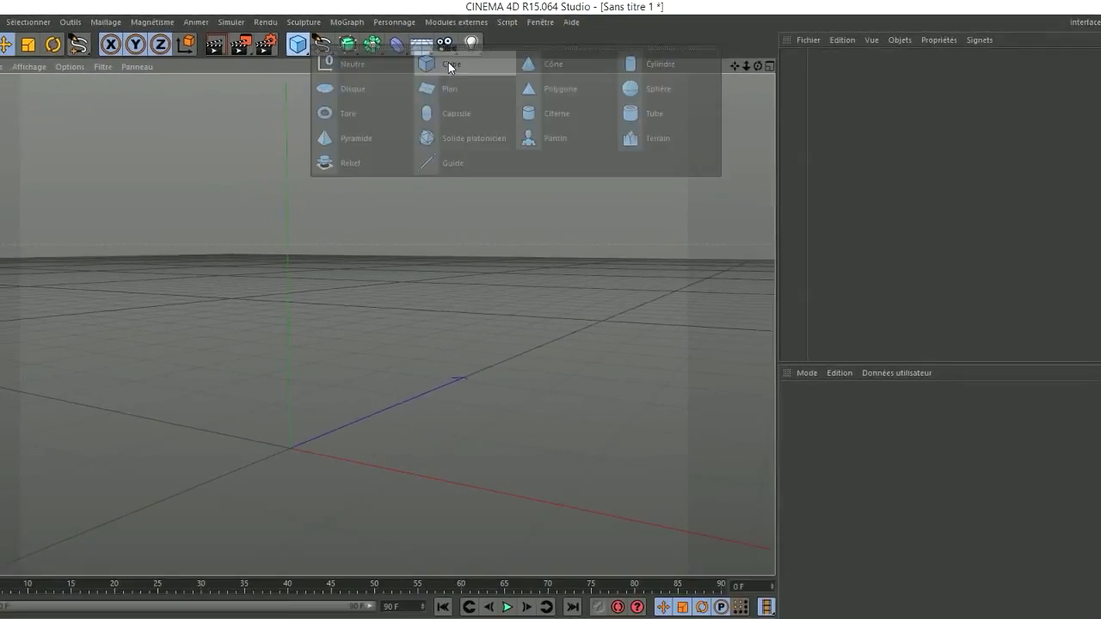
left_click(425, 106)
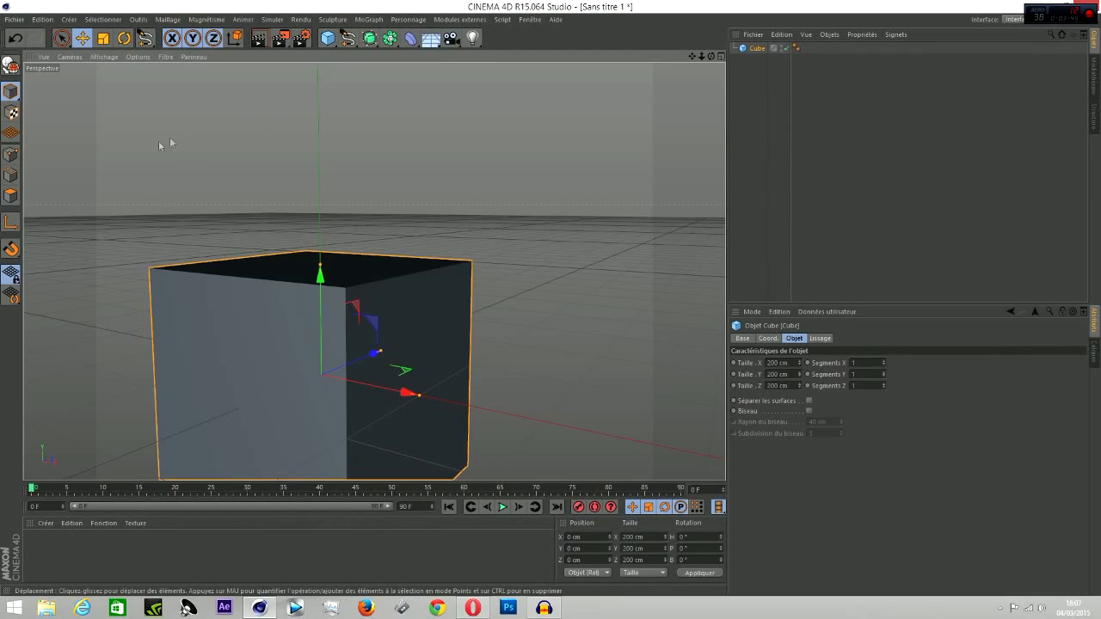
scroll(458, 415, "down", 5)
scroll(463, 425, "up", 2)
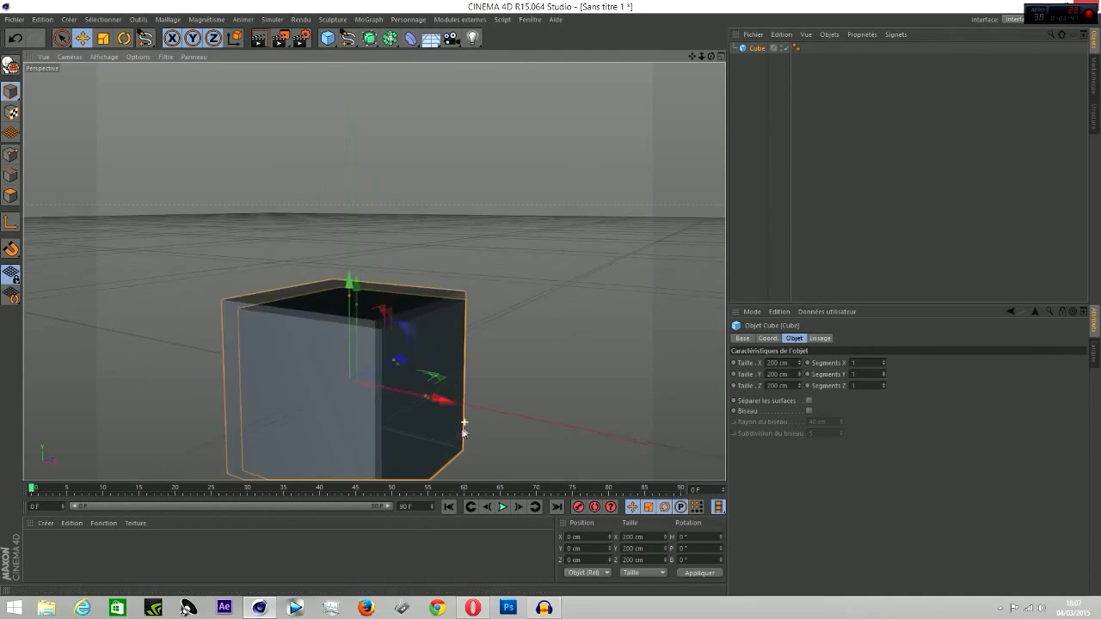
scroll(463, 425, "up", 1)
Step: Resize the cube to about 223 cm in X, 113 cm in Y and 187 cm in Z
mouse_move(424, 397)
left_mouse_down()
mouse_move(482, 409)
mouse_move(404, 389)
mouse_move(434, 397)
left_mouse_up()
left_click_drag(341, 292, 341, 319)
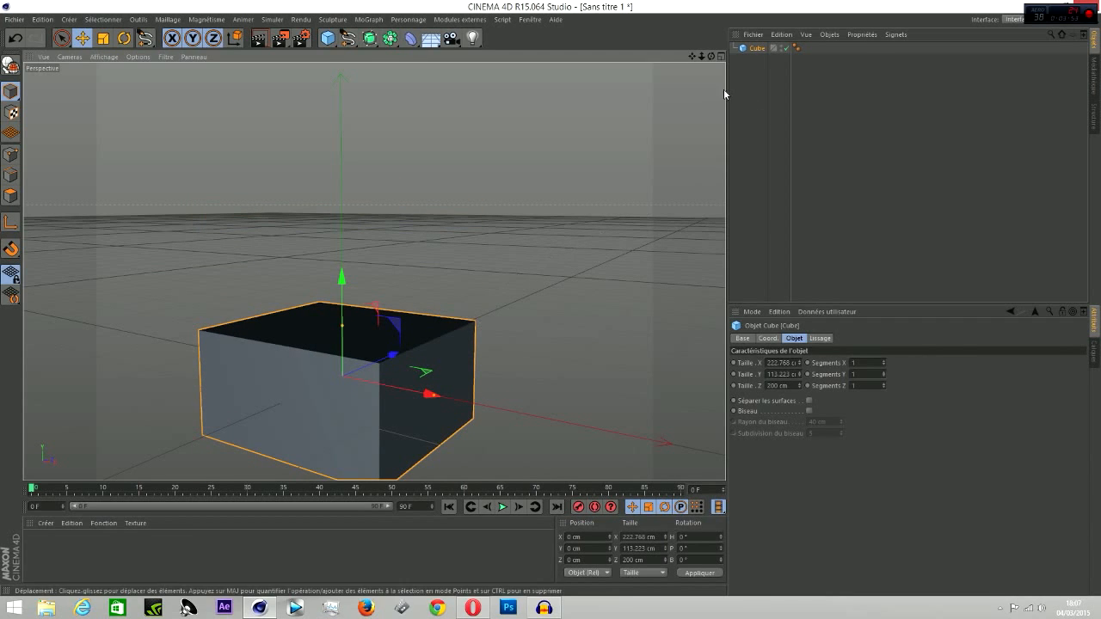
left_click_drag(711, 57, 374, 270)
mouse_move(425, 366)
left_mouse_down()
mouse_move(504, 369)
mouse_move(412, 365)
left_mouse_up()
Step: Convert the parametric cube into an editable polygonal object and switch to polygon mode
left_click_drag(711, 57, 97, 208)
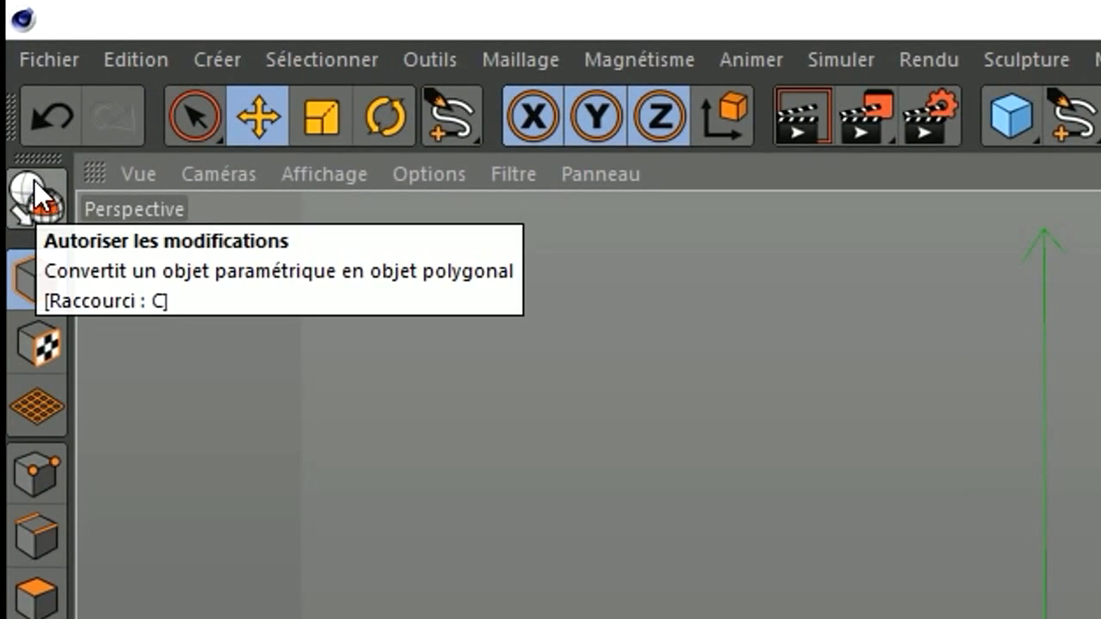
left_click(36, 191)
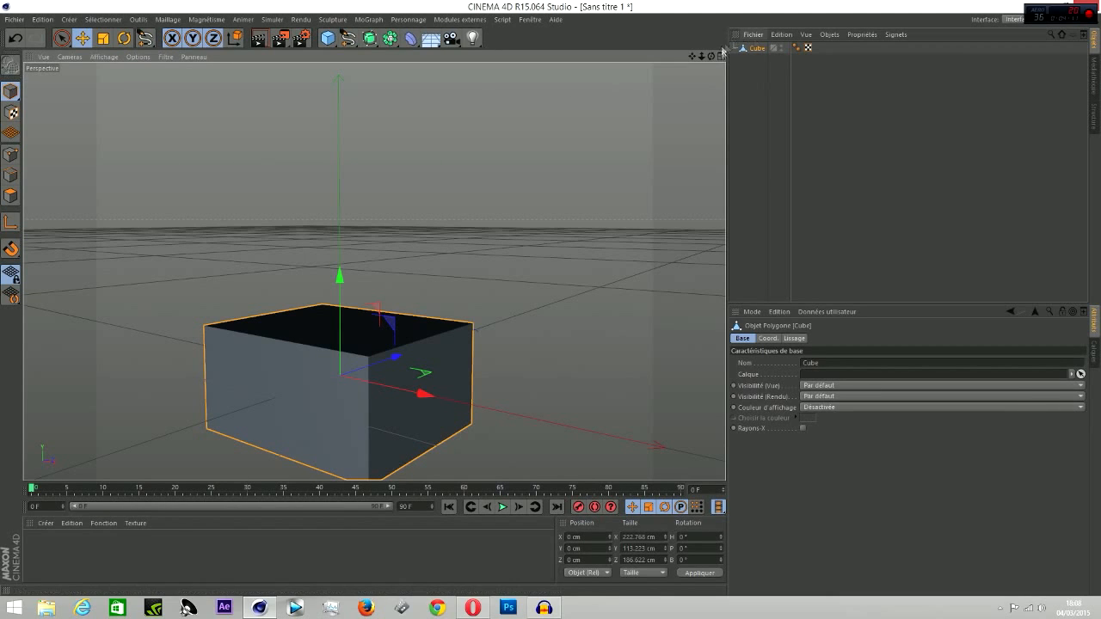
left_click(7, 197)
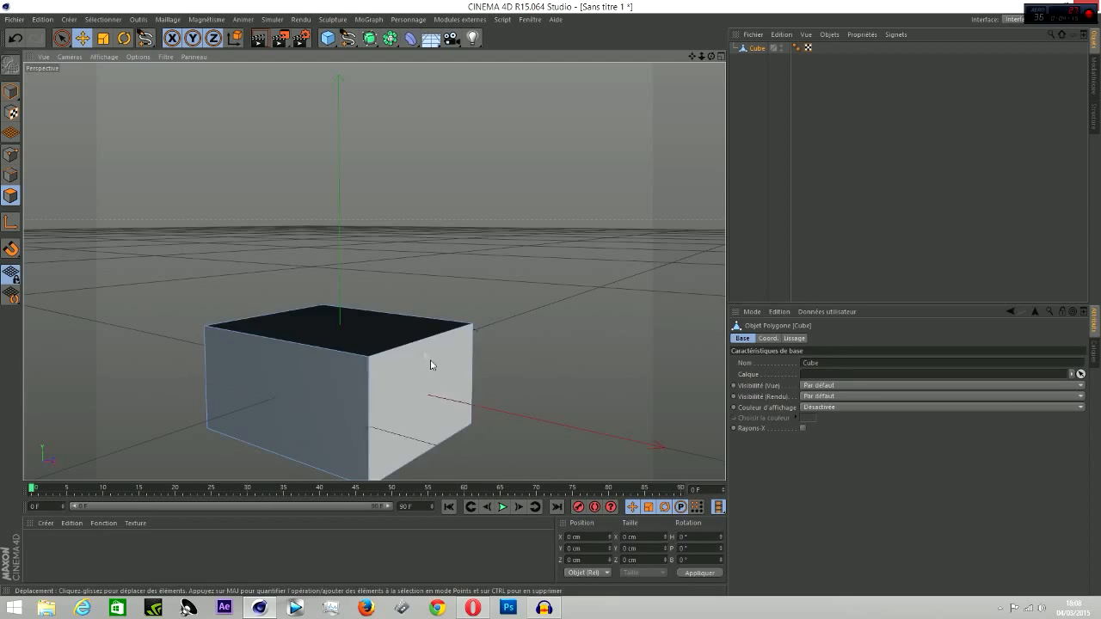
Step: Select the top face of the box with the Pinceau de sélection
left_click(60, 39)
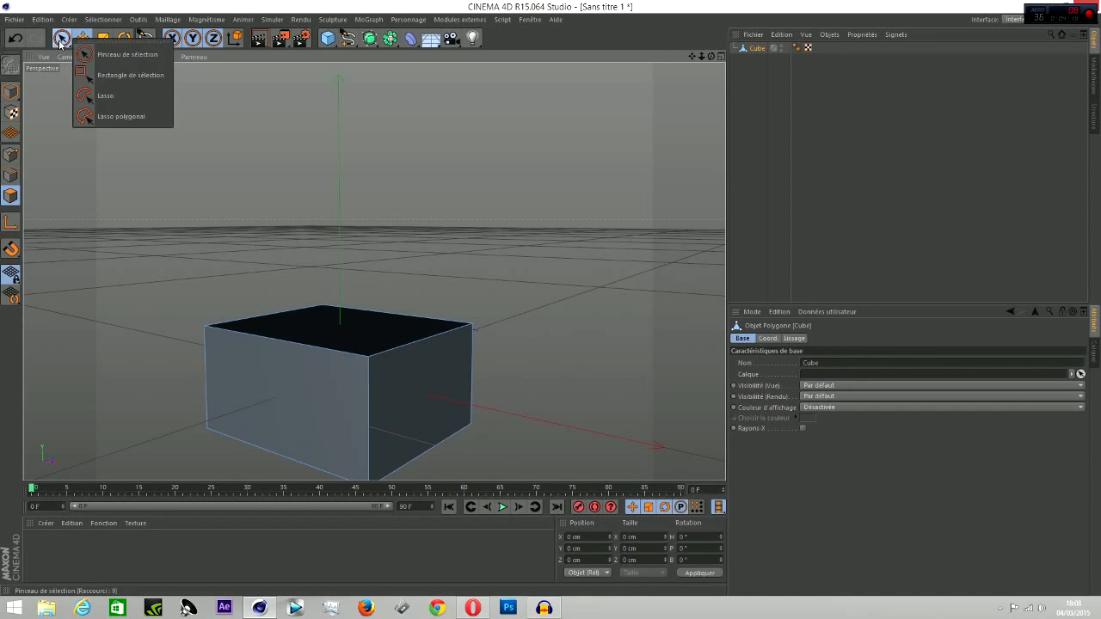
left_click(103, 55)
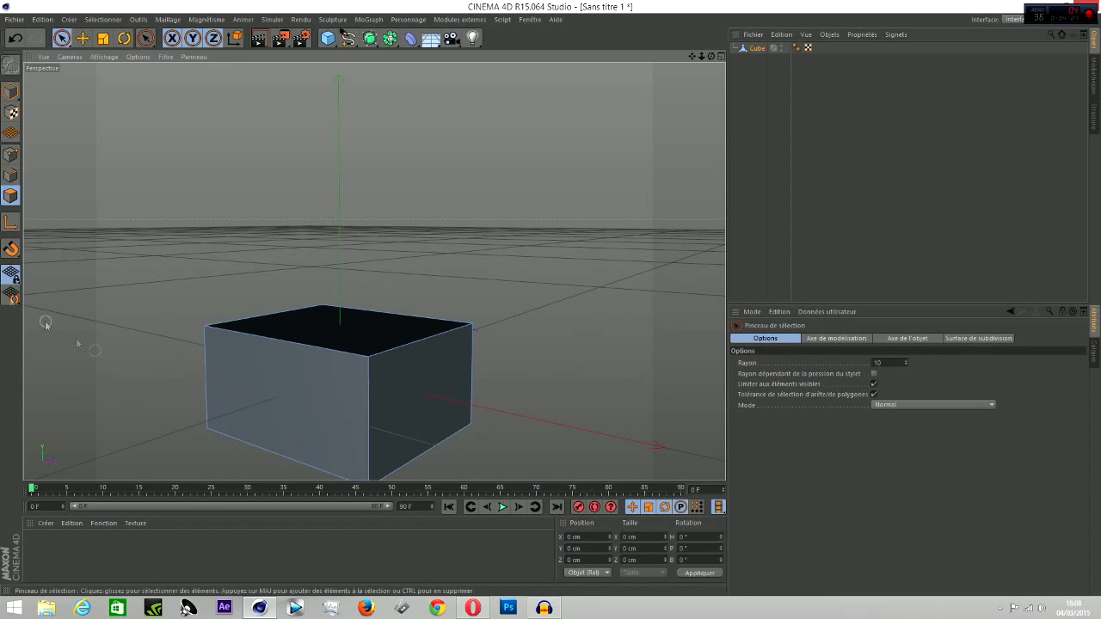
left_click(272, 399)
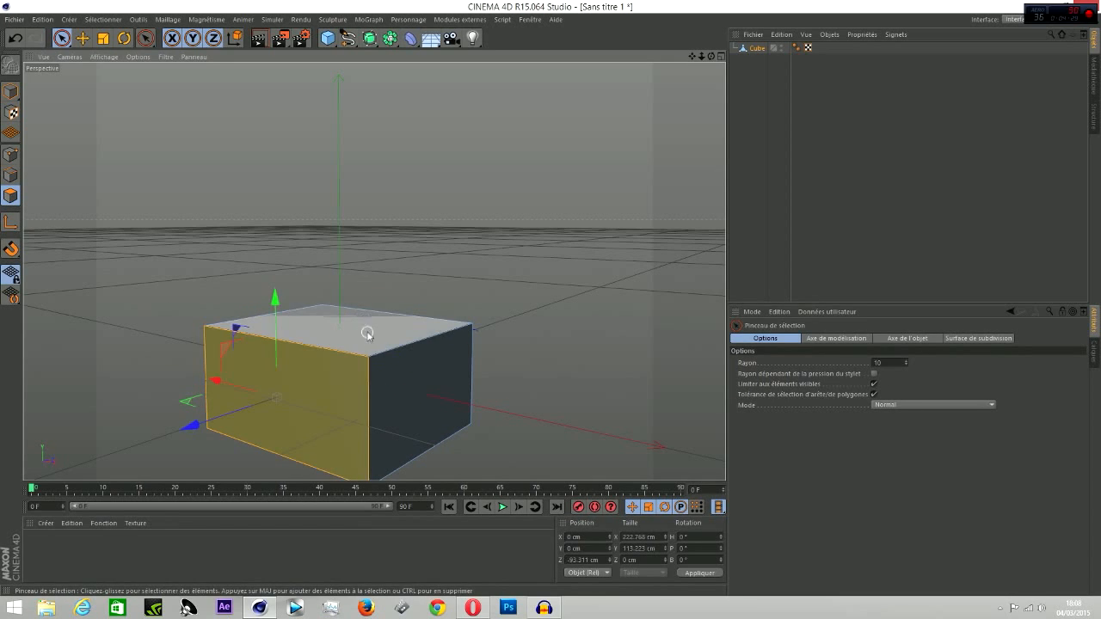
left_click(368, 332)
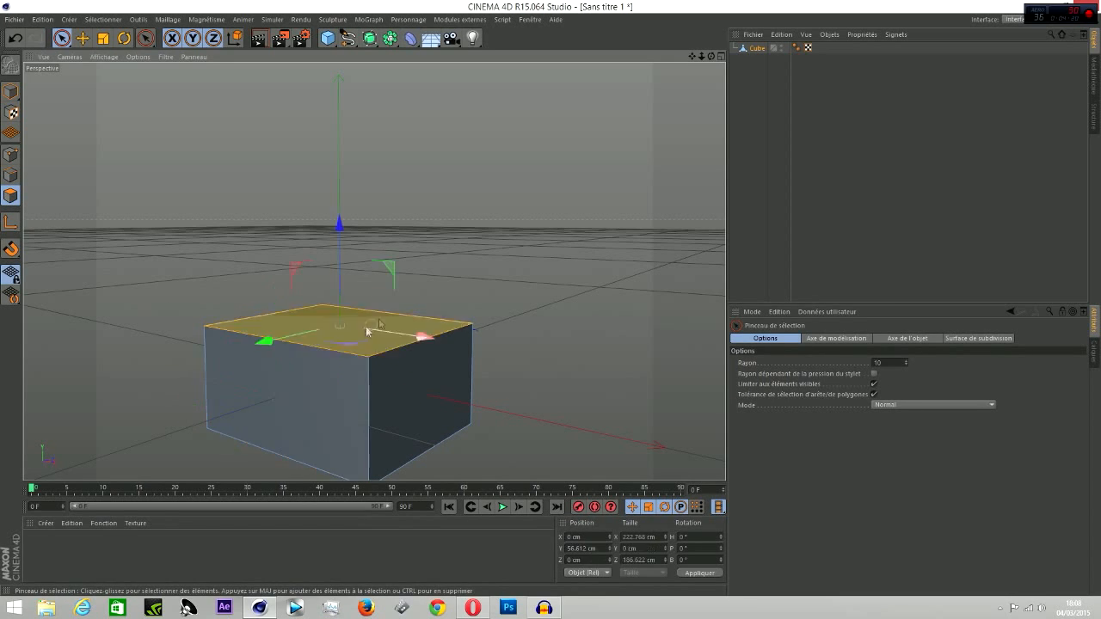
Step: Try selecting two opposite edges of the top face in edge mode, and return to polygon mode
left_click(10, 176)
left_click_drag(335, 354, 407, 315)
left_click(10, 155)
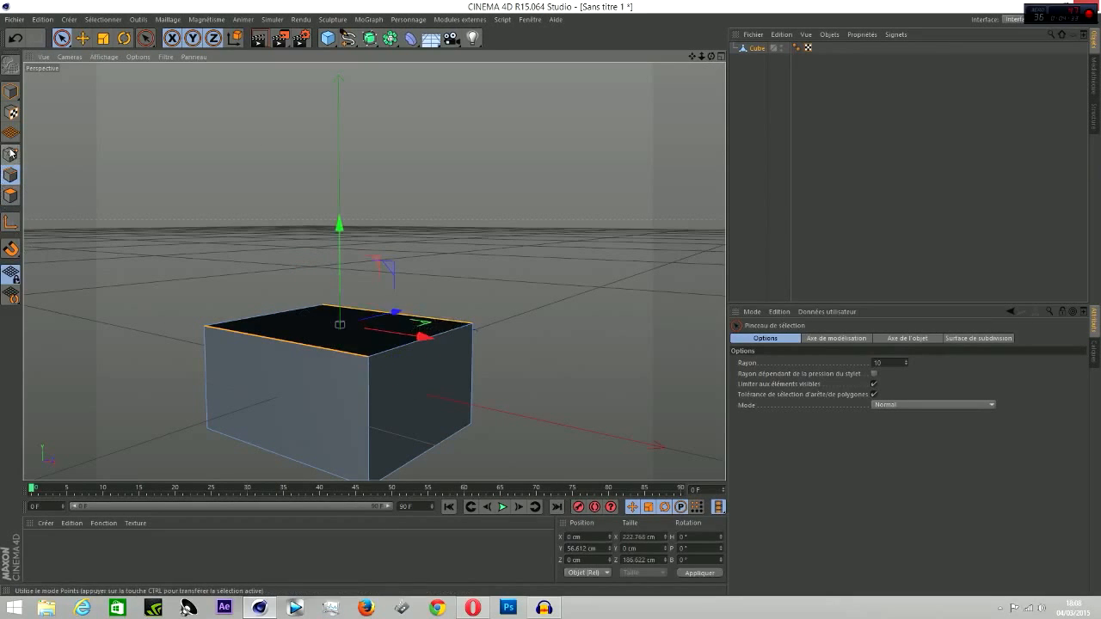
left_click(10, 196)
scroll(319, 319, "up", 5)
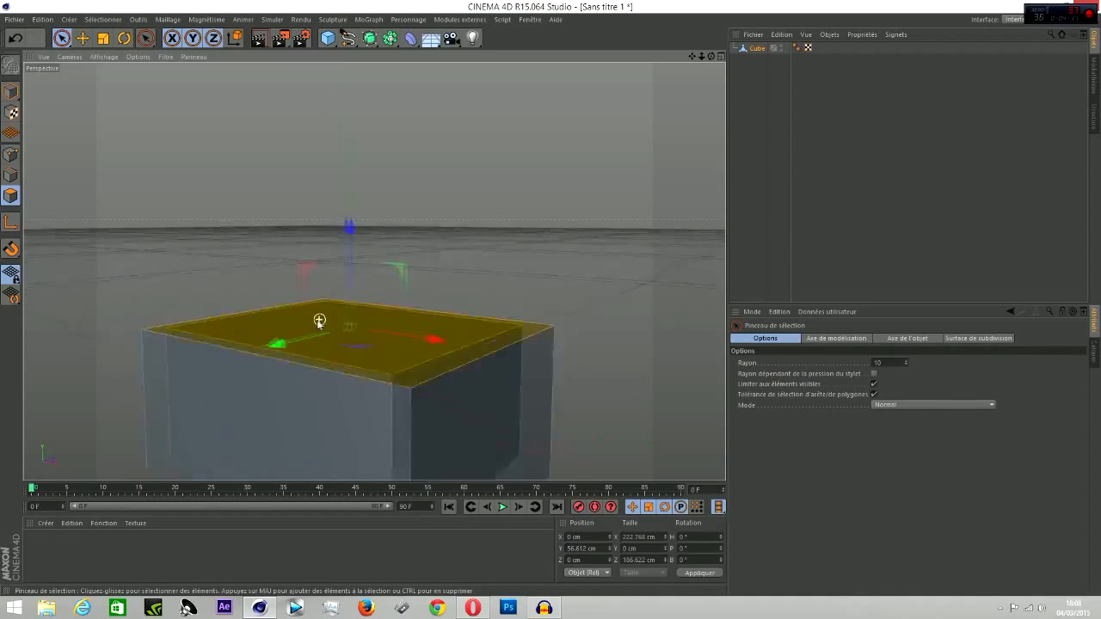
scroll(347, 319, "down", 3)
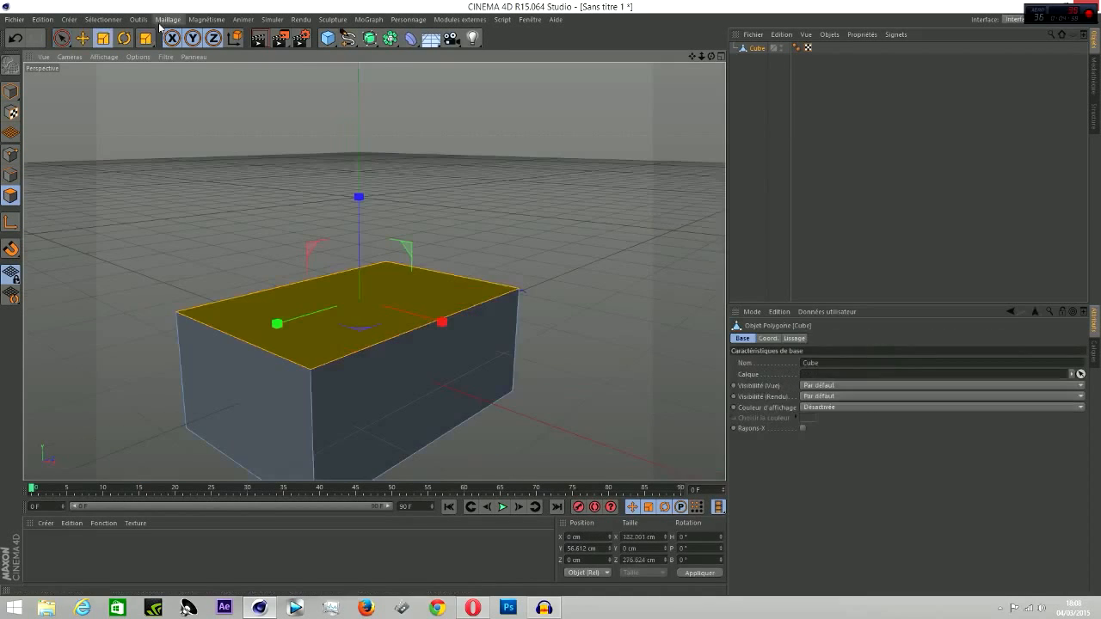
key("t")
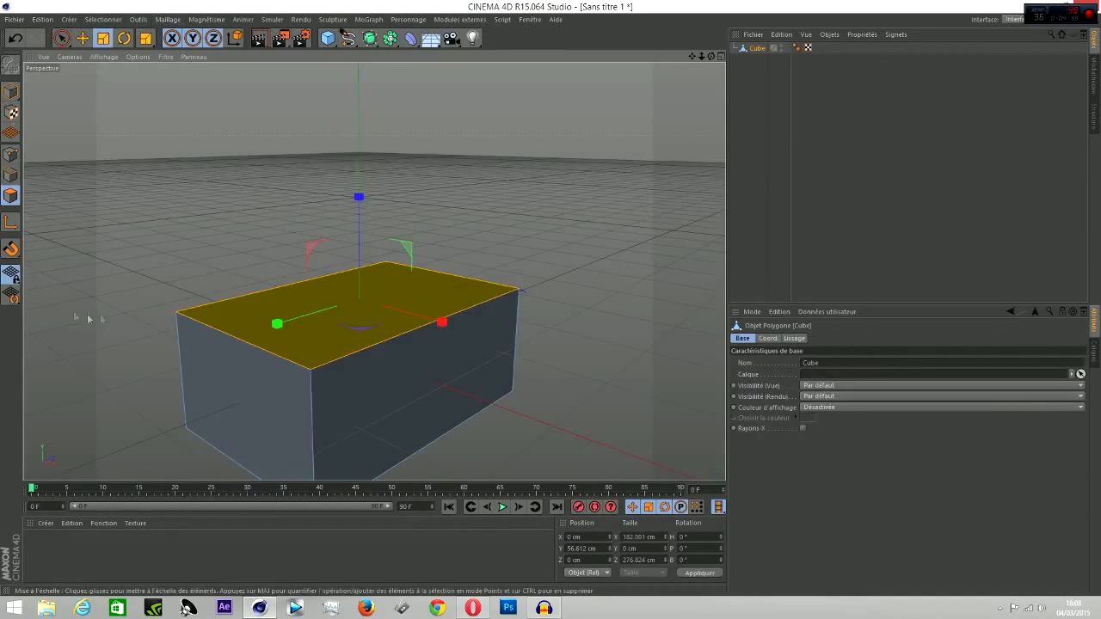
left_click(62, 42)
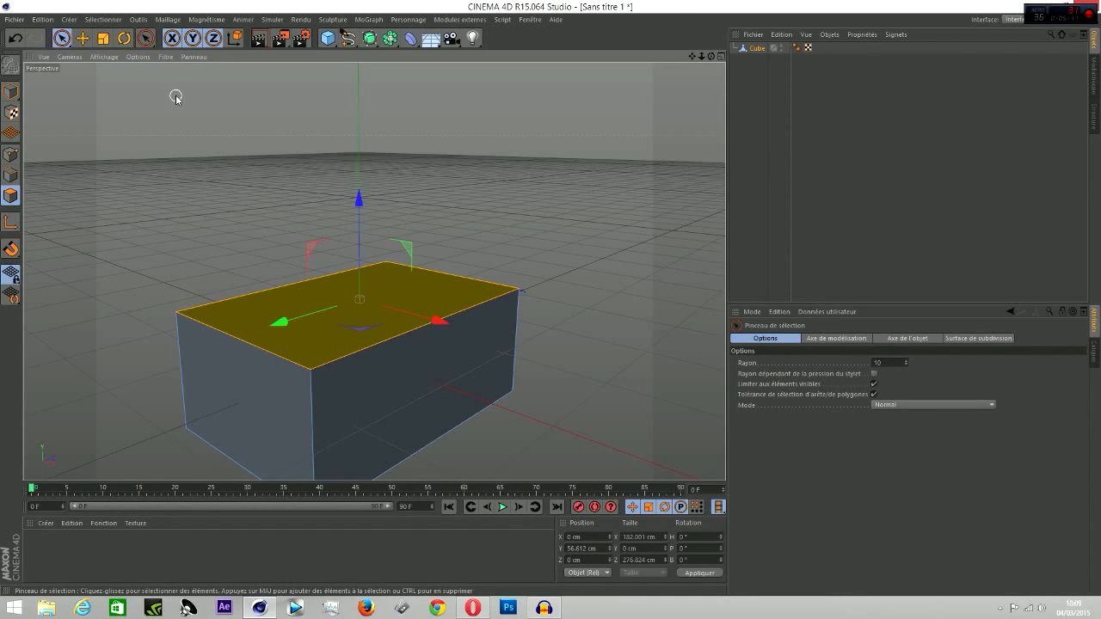
Step: Inset the selected top face by about 23.8 cm with Extrusion interne
left_click(166, 20)
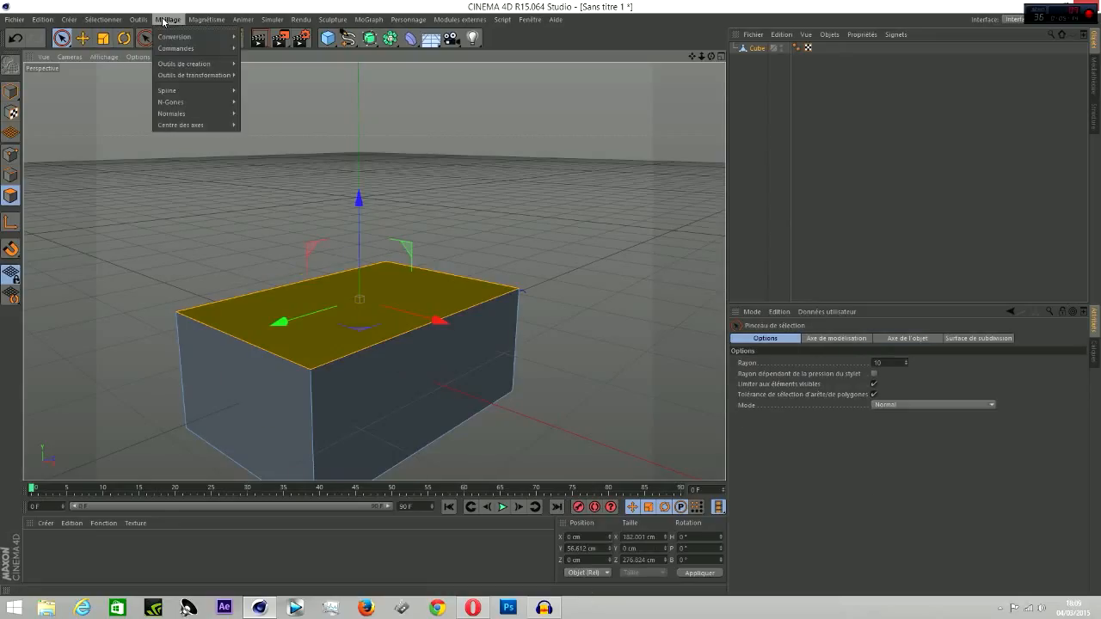
mouse_move(197, 64)
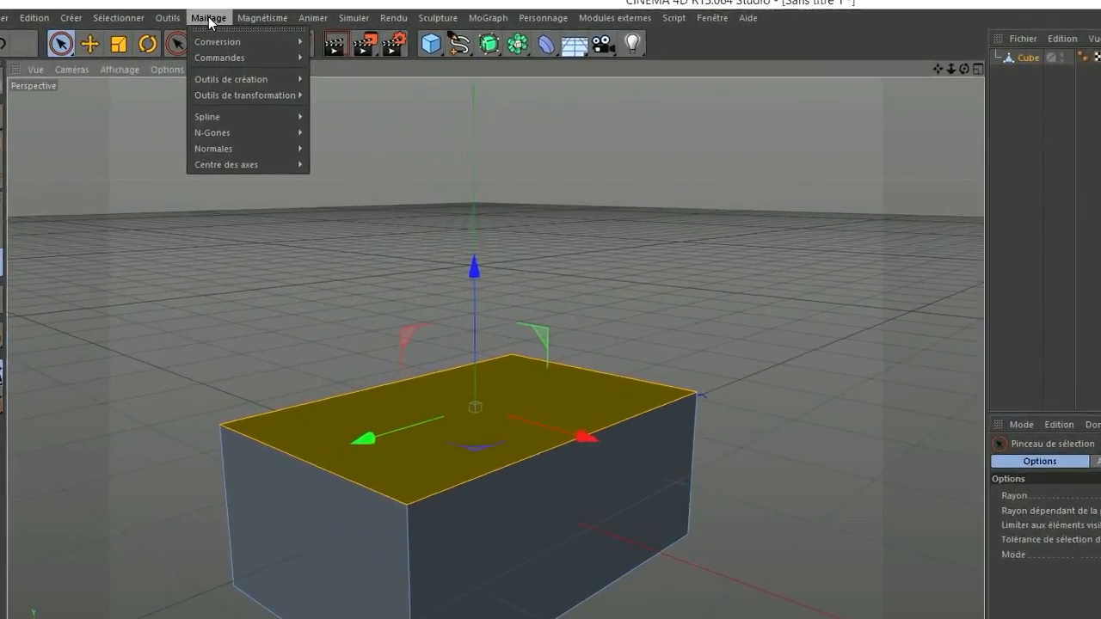
mouse_move(238, 82)
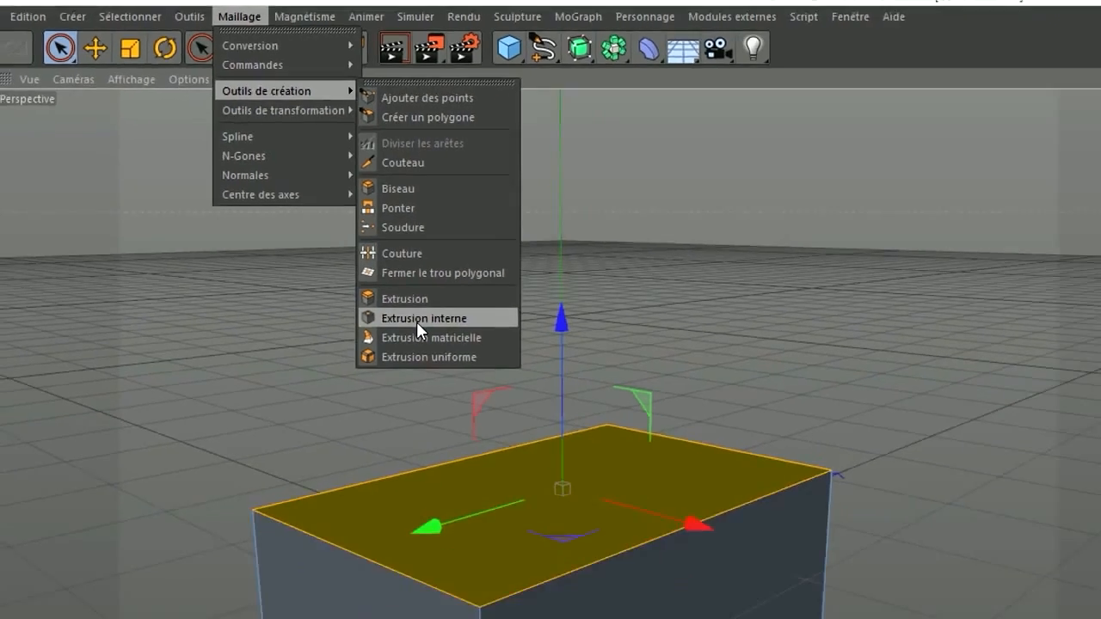
left_click(421, 319)
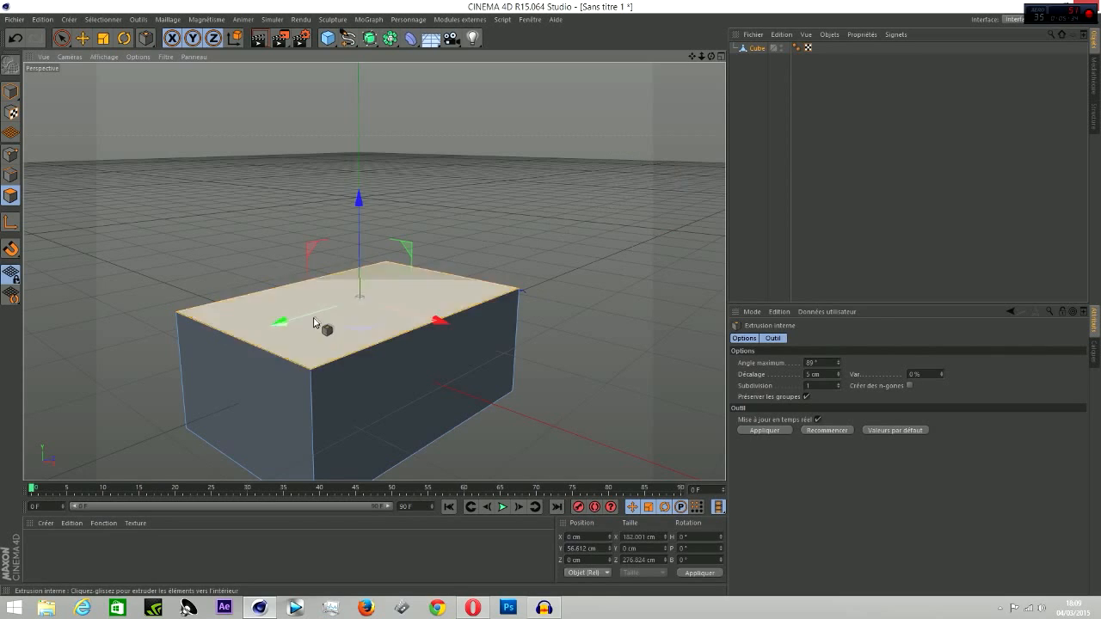
left_click_drag(482, 215, 421, 215)
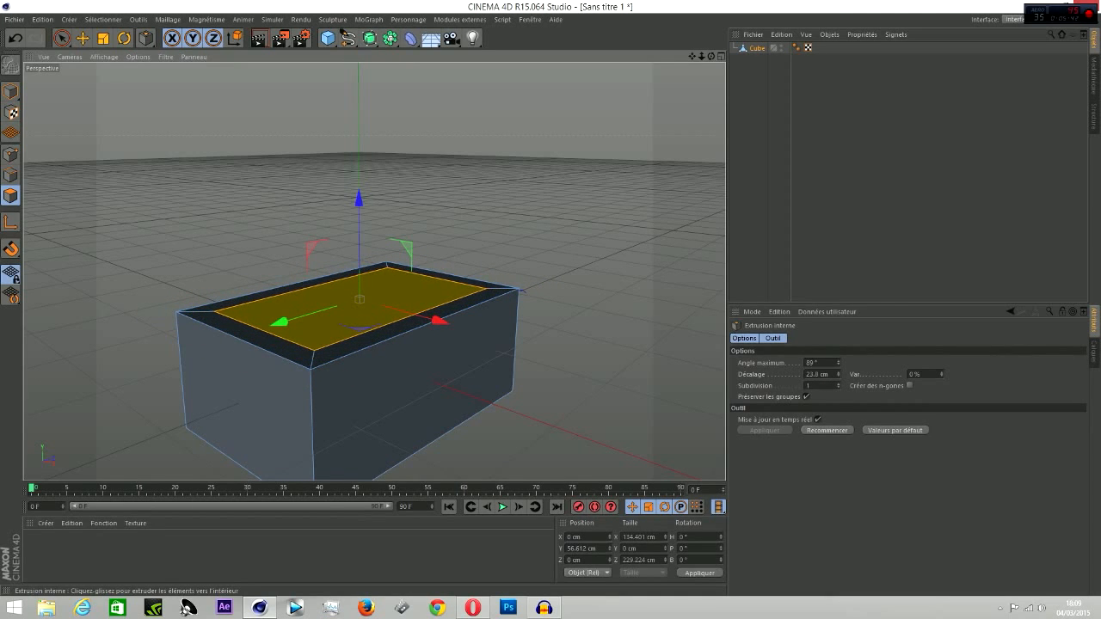
Step: Extrude the inset top face of the box upward by about 9 cm with the Extrusion tool
scroll(317, 321, "up", 3)
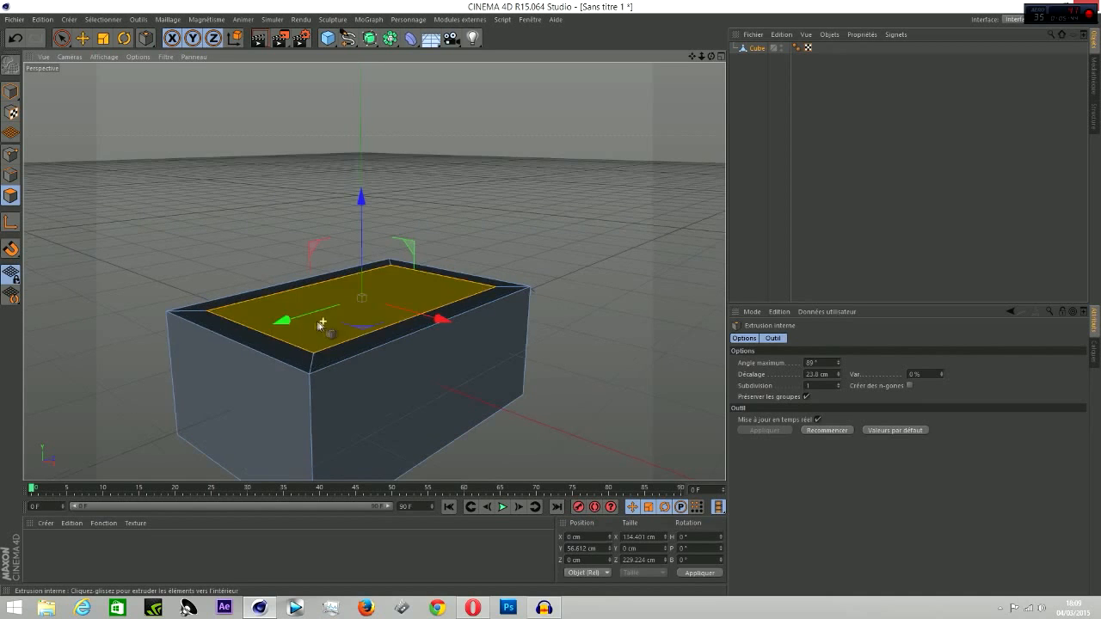
scroll(302, 300, "down", 3)
left_click_drag(711, 58, 719, 91)
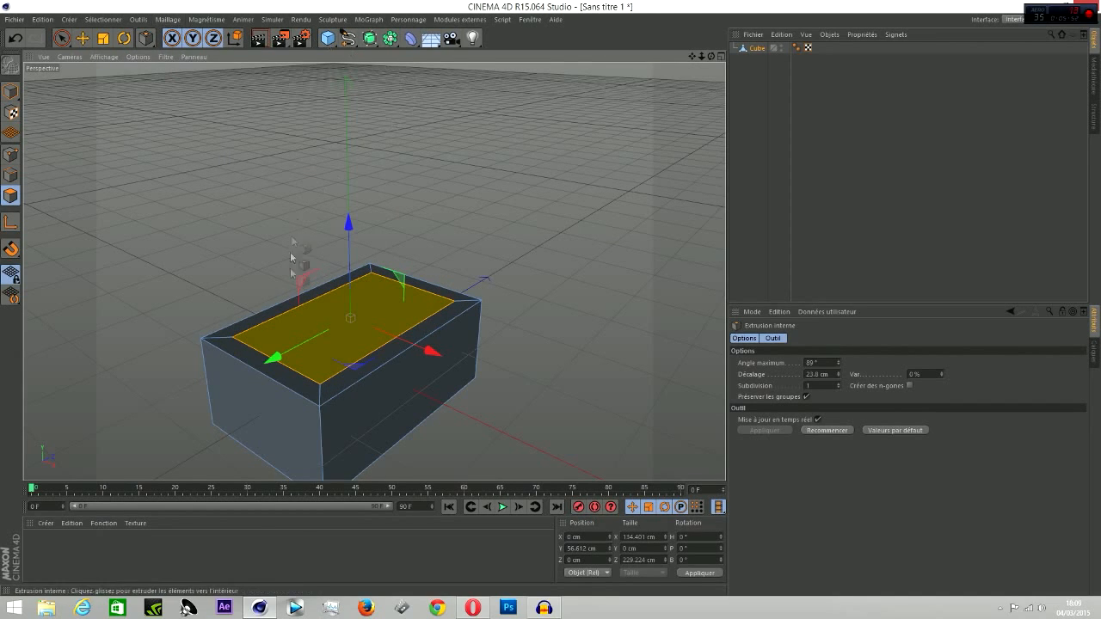
scroll(336, 416, "up", 2)
scroll(239, 256, "up", 3)
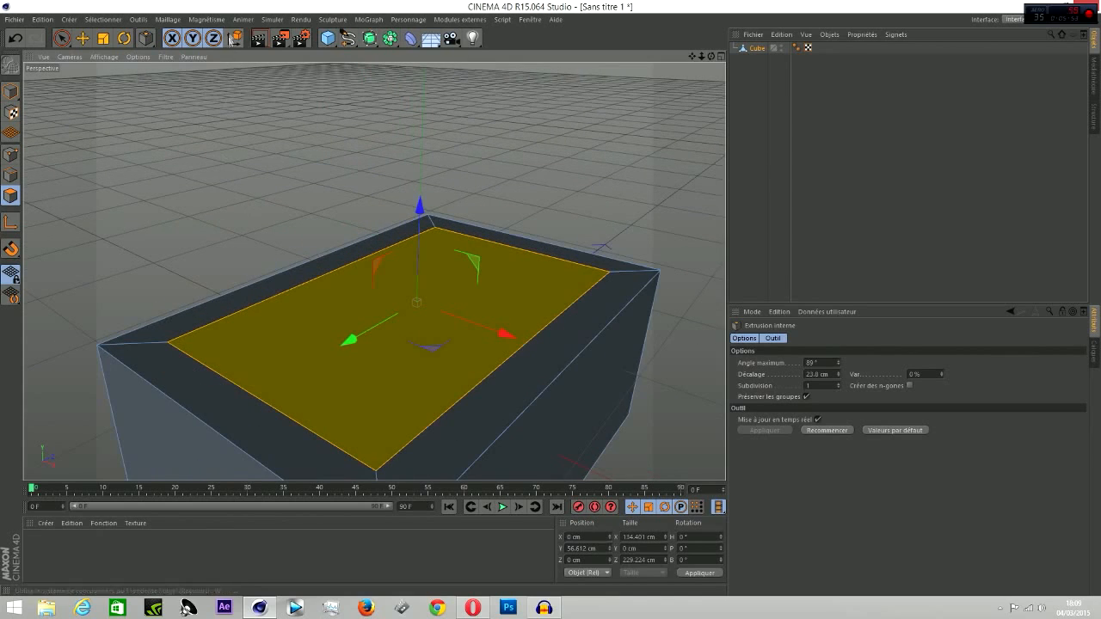
left_click(169, 19)
mouse_move(198, 64)
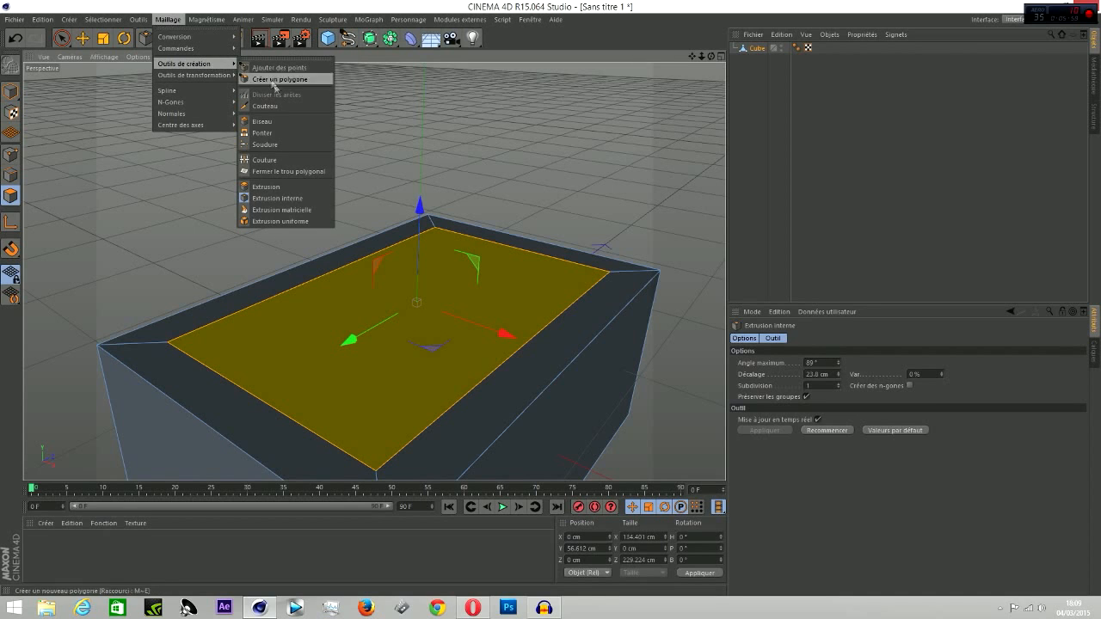
left_click(283, 187)
left_click_drag(287, 192, 279, 188, "alt")
scroll(288, 188, "down", 3)
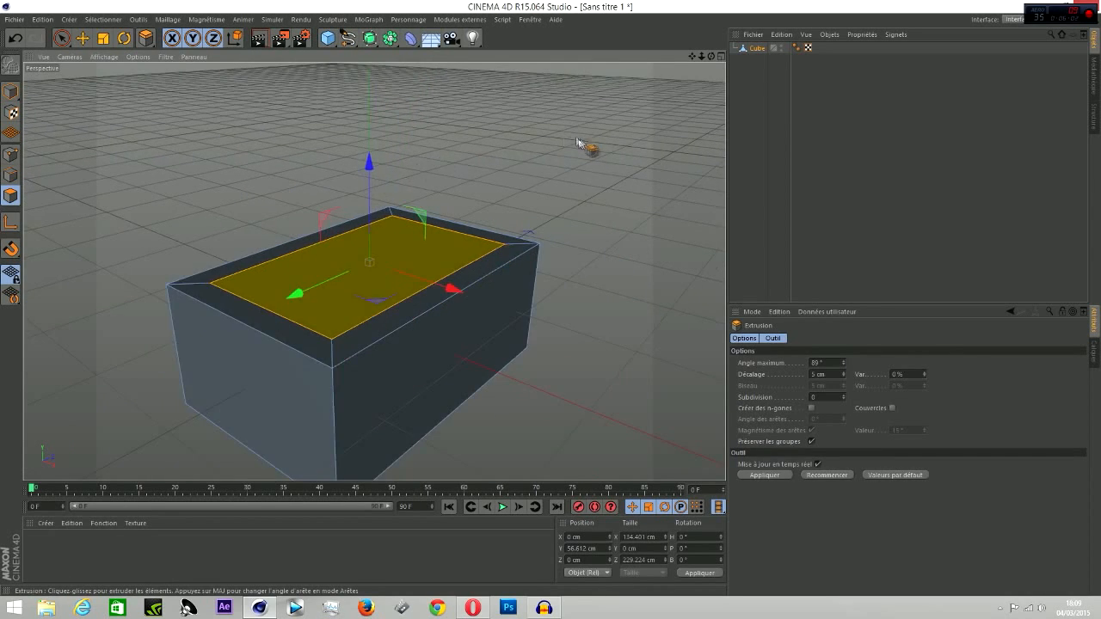
scroll(645, 176, "down", 2)
left_click_drag(691, 56, 641, 82)
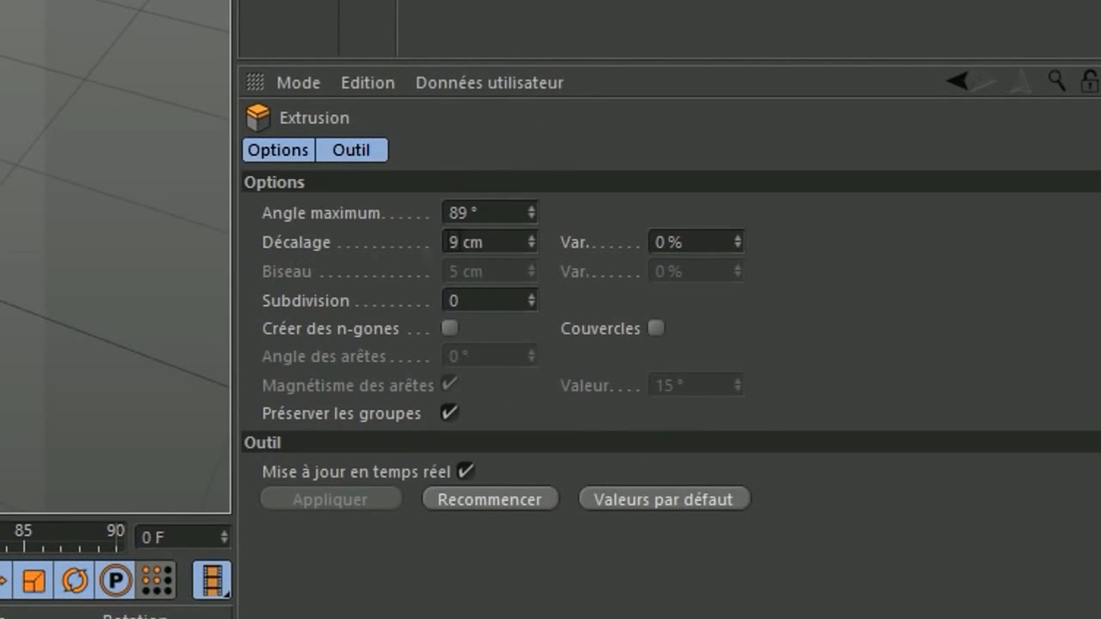
Step: Set the extrusion's Décalage to 25 cm
left_click(503, 244)
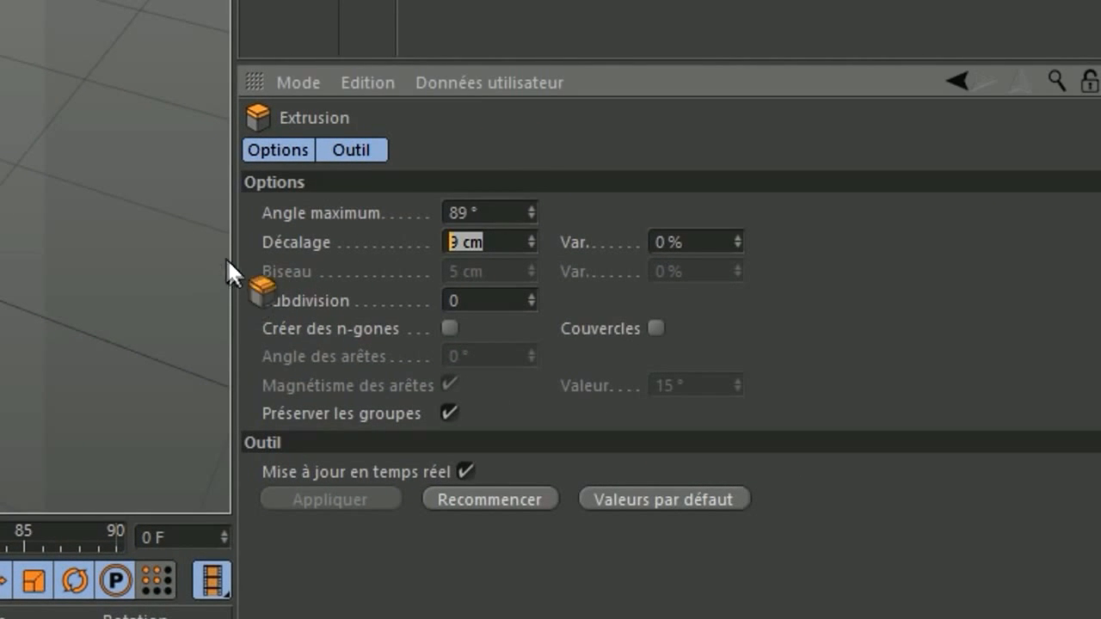
type("25")
key("Return")
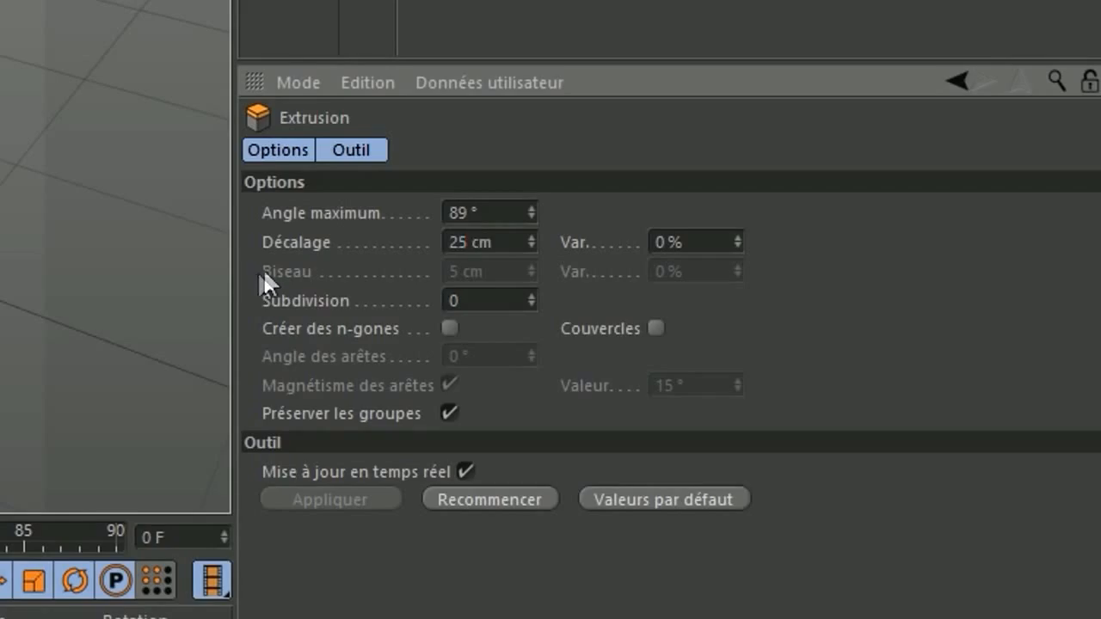
scroll(352, 253, "up", 4)
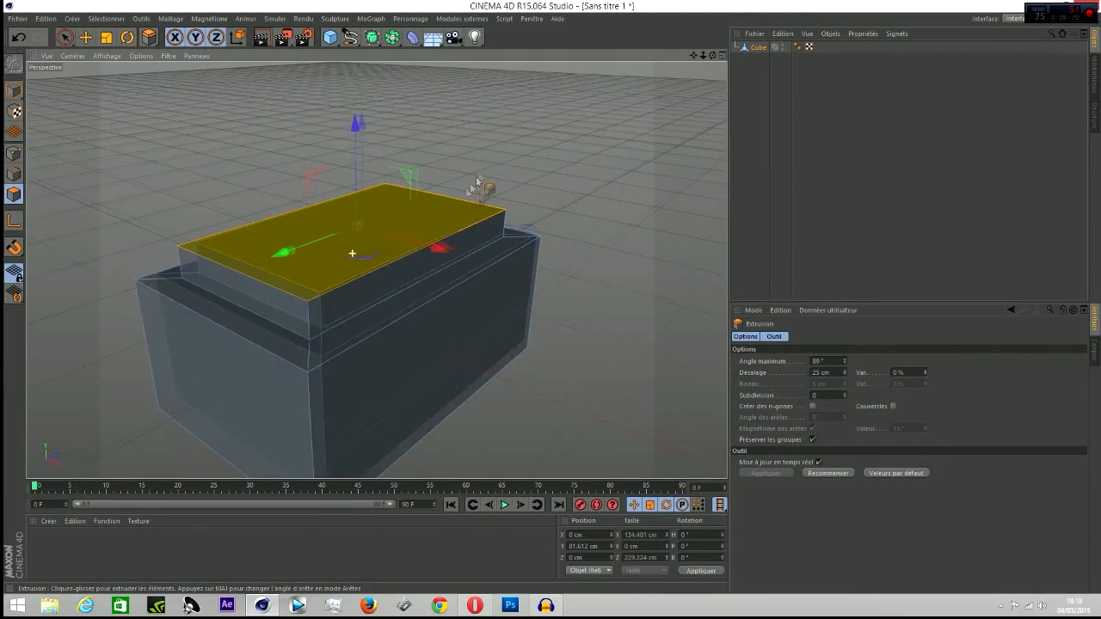
Step: Set the extrusion's Décalage to -25 cm to sink the inset face into the box
left_click(840, 373)
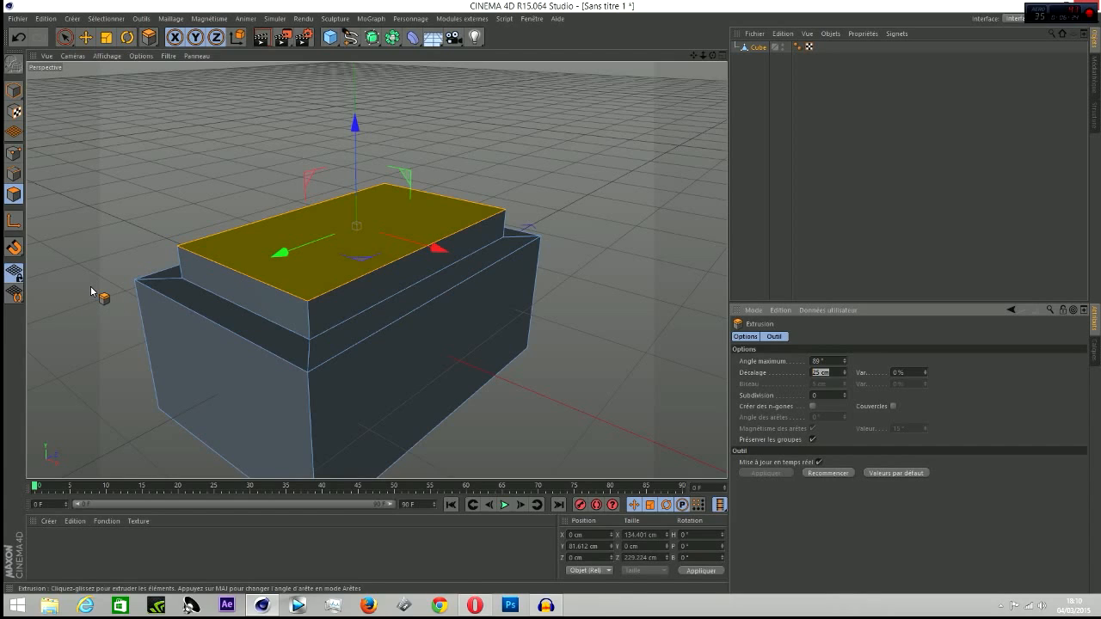
type("-25")
key("Return")
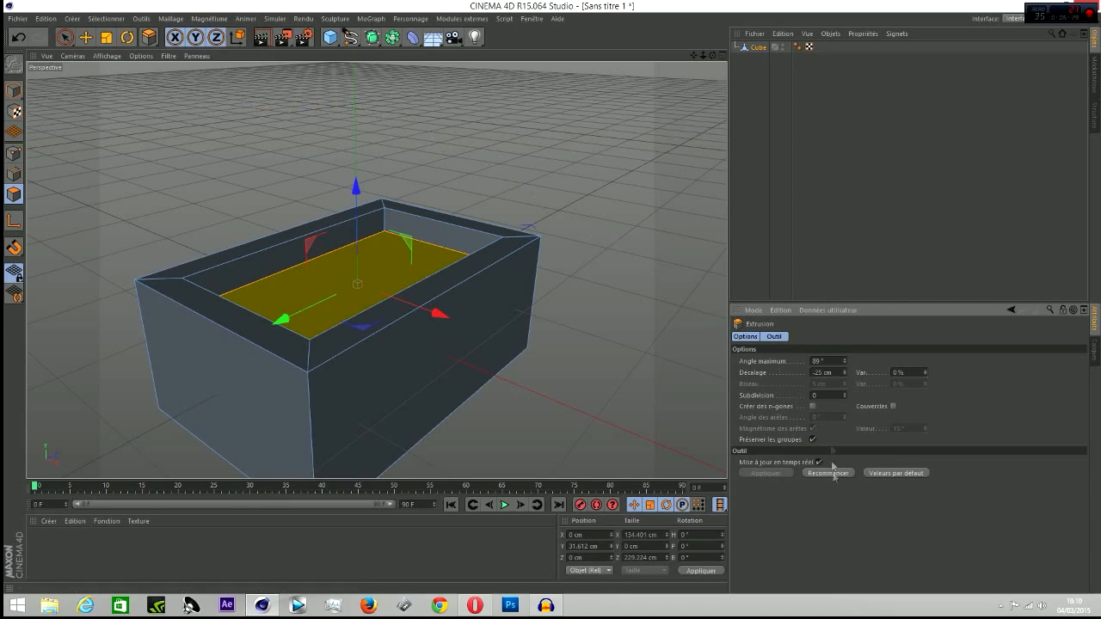
scroll(310, 193, "down", 3)
scroll(321, 262, "up", 1)
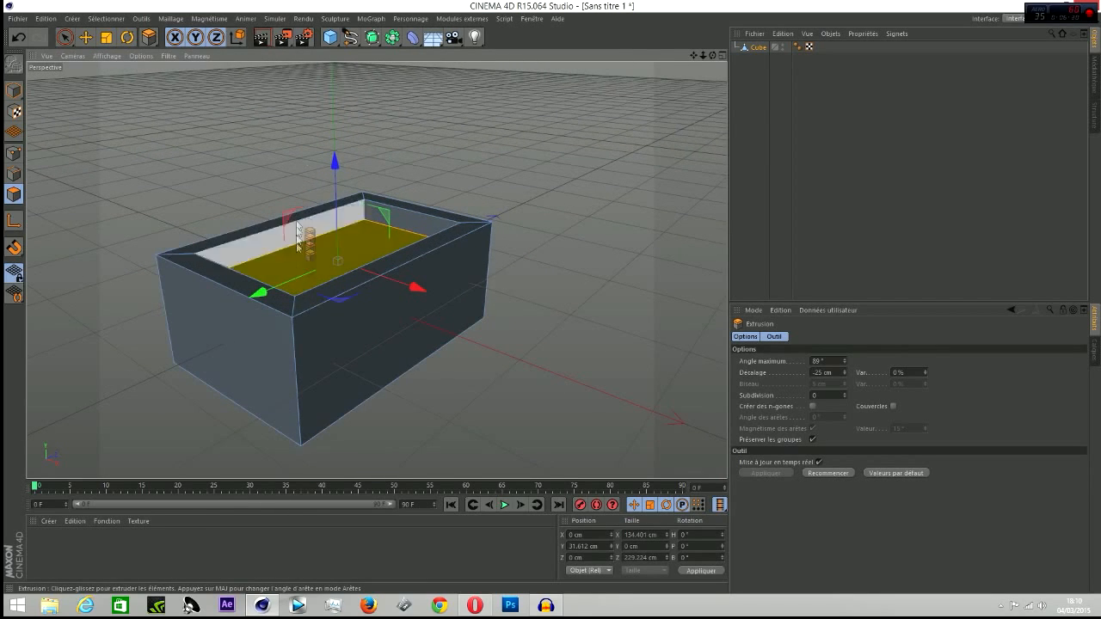
left_click_drag(697, 57, 762, 83)
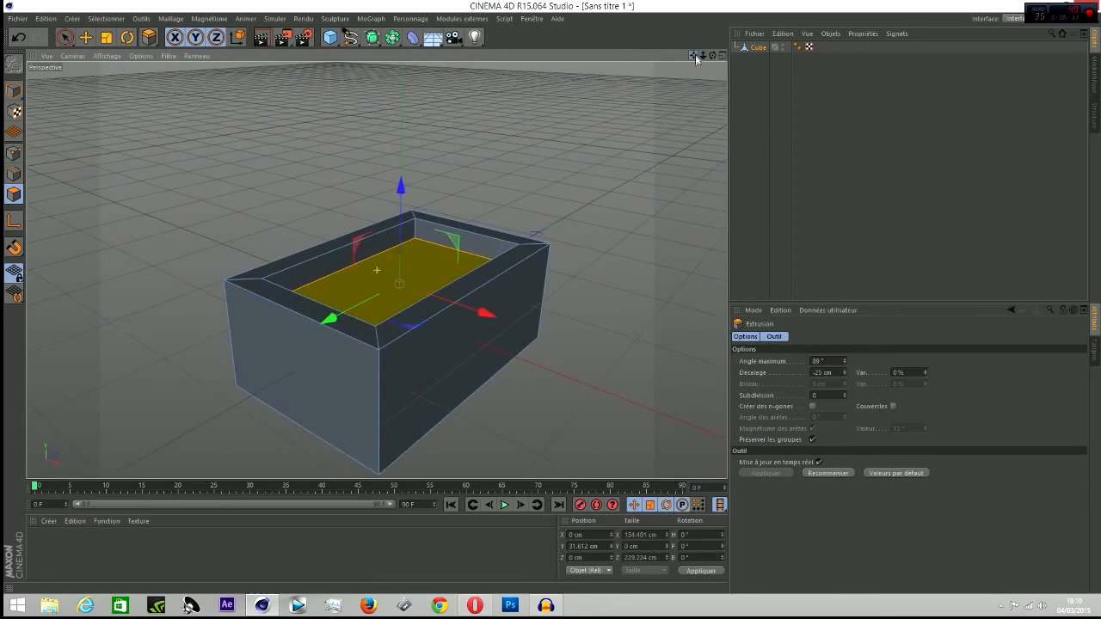
scroll(352, 169, "up", 3)
scroll(207, 140, "down", 3)
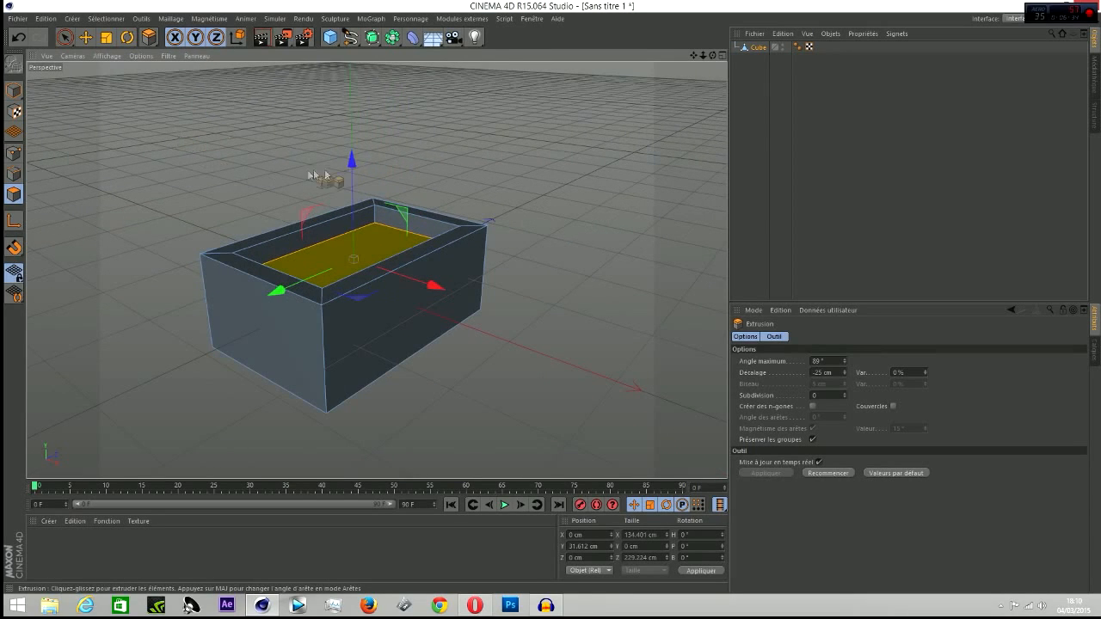
scroll(198, 99, "up", 2)
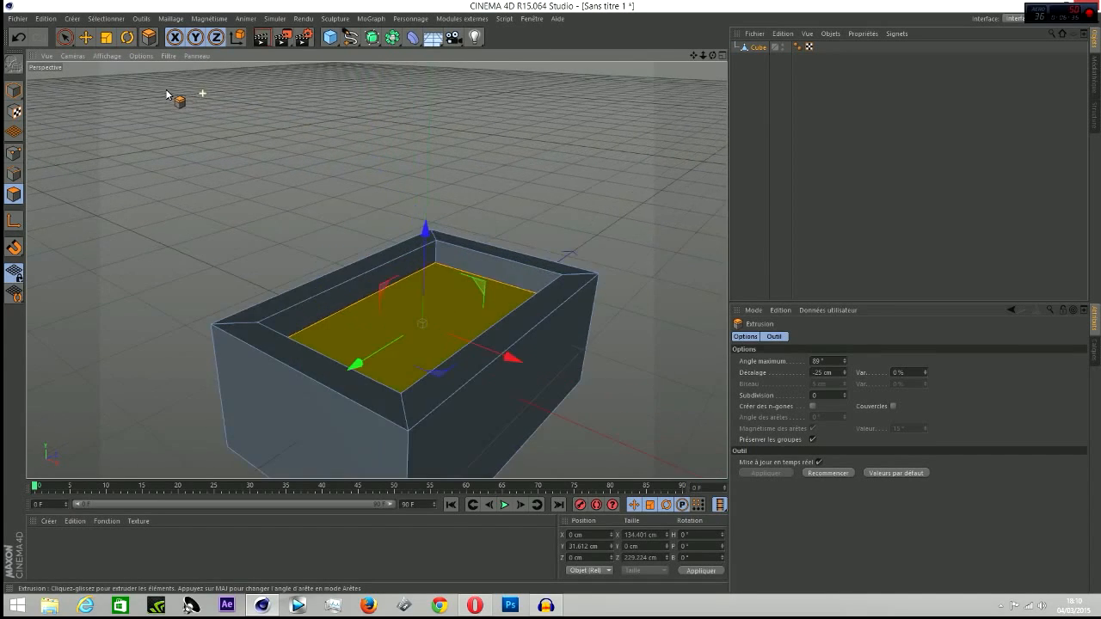
Step: Inset the floor of the recess by about 22.1 cm with Extrusion interne
scroll(307, 108, "down", 2)
left_click(149, 37)
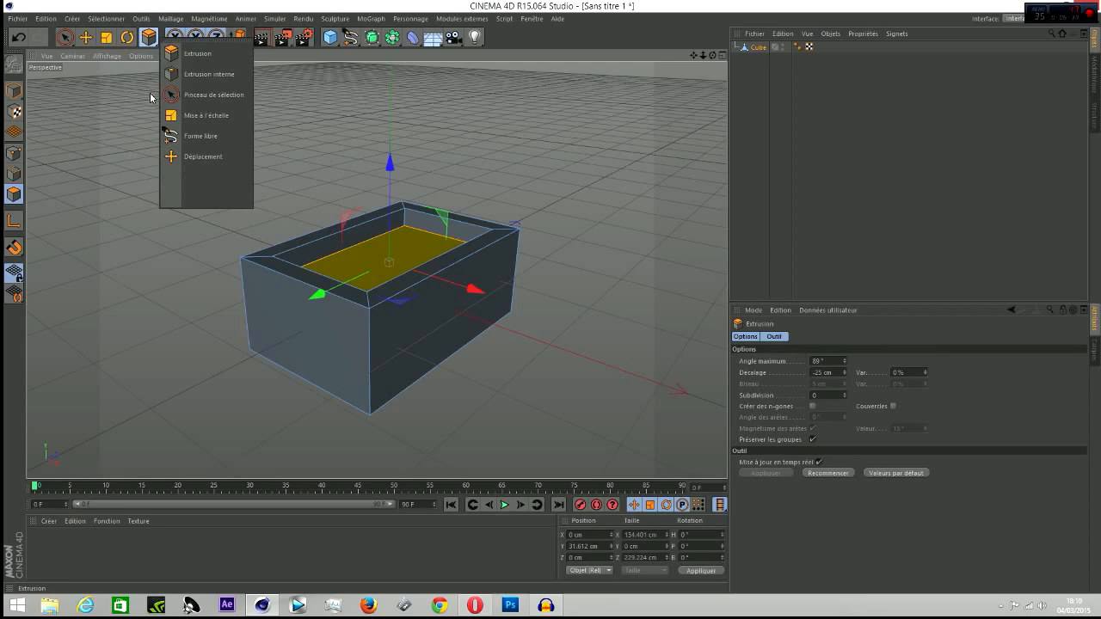
left_click(203, 78)
scroll(412, 108, "up", 2)
left_click_drag(645, 163, 557, 167)
Step: Extrude the inset recess floor upward as a low step and inset its top face
left_click(149, 43)
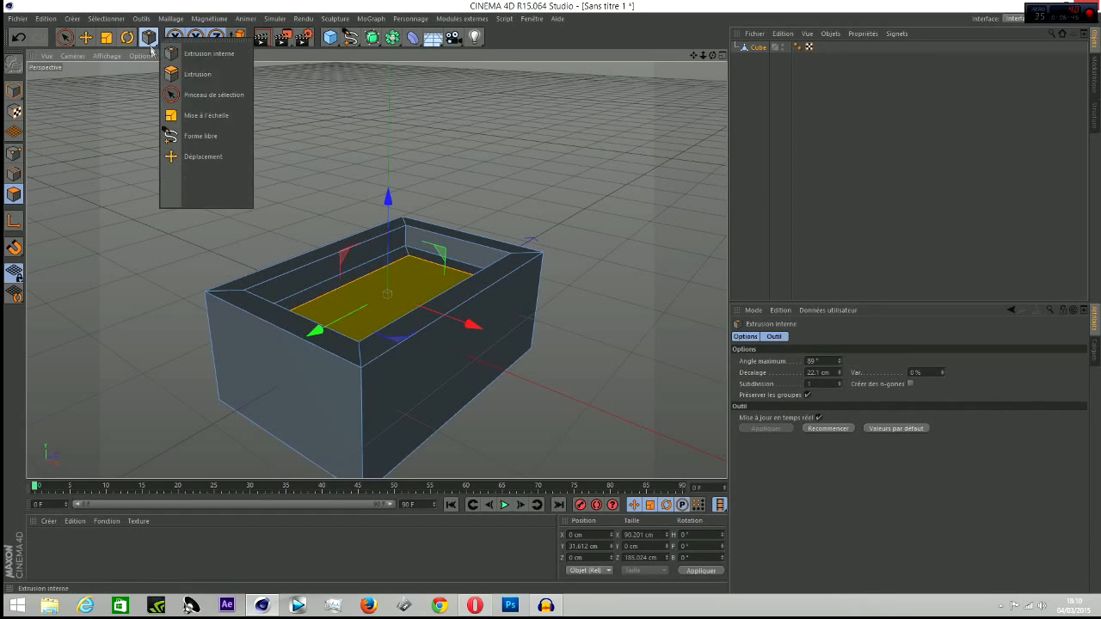
left_click(198, 74)
left_click_drag(464, 98, 506, 98)
left_click(148, 39)
left_click(174, 72)
left_click_drag(568, 85, 522, 82)
Step: Extrude the step's inset face upward by about 7.8 cm and inset the resulting top face again
left_click(147, 39)
left_click(175, 69)
left_click_drag(467, 109, 501, 109)
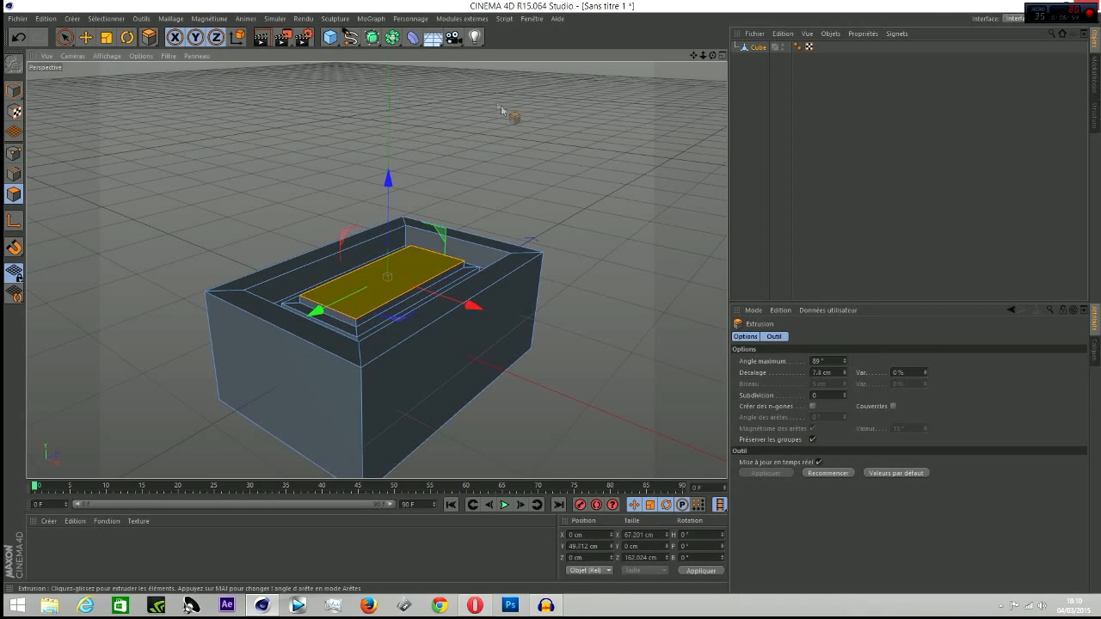
left_click(148, 38)
left_click(181, 73)
left_click_drag(550, 148, 494, 143)
Step: Extrude the innermost face by about 3.9 cm and raise it vertically into a tall block, to Y about 118.2 cm
left_click(149, 38)
left_click(197, 74)
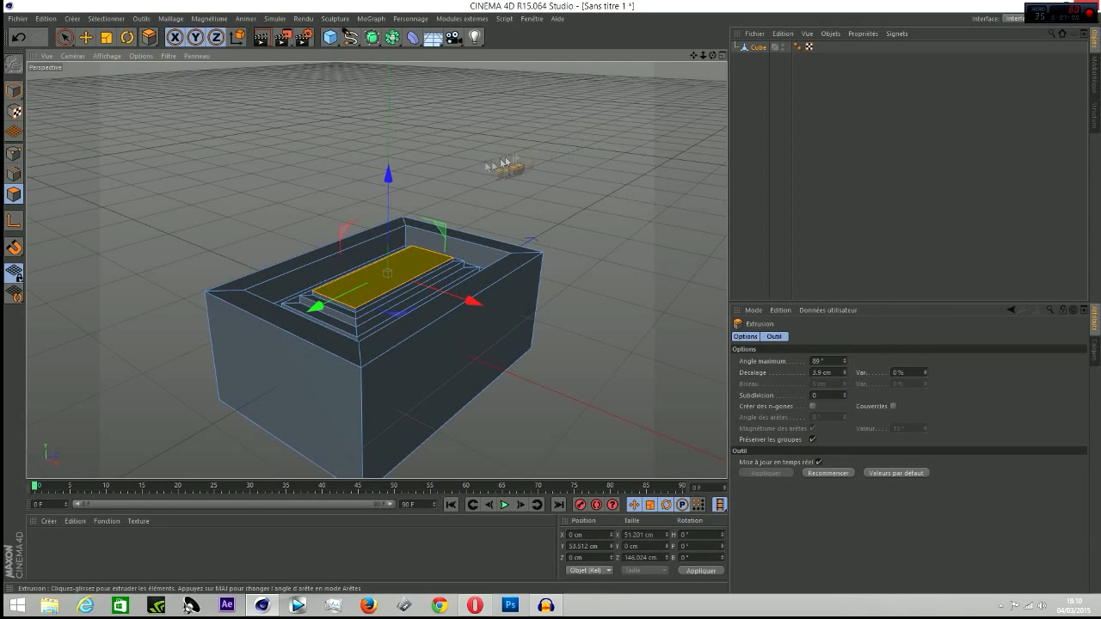
left_click_drag(387, 177, 387, 96)
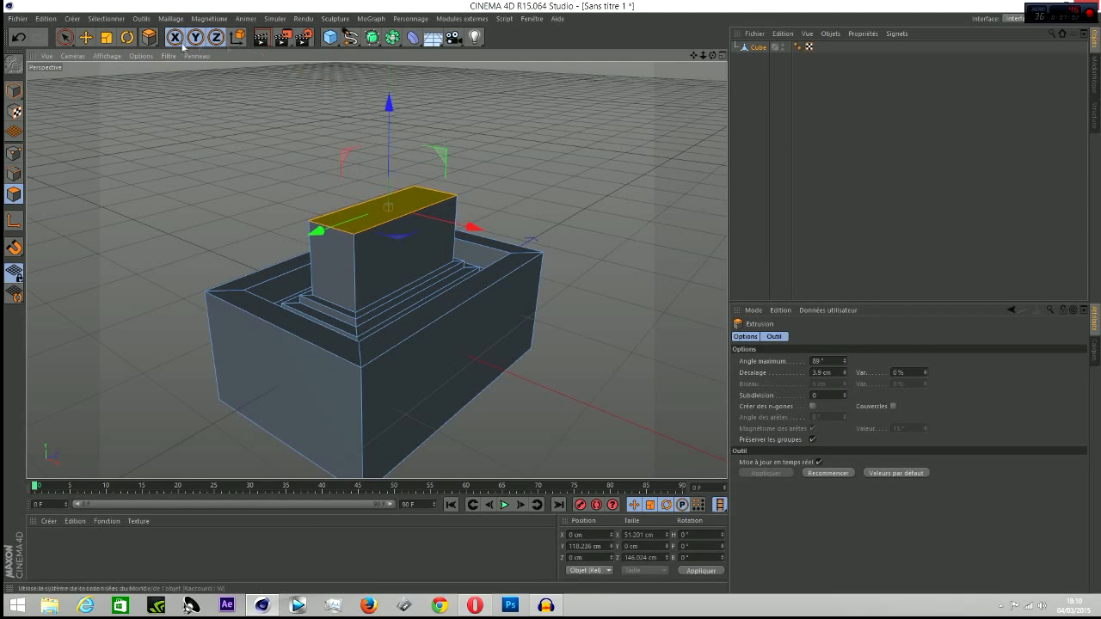
Step: Widen the block's top face outward with Extrusion interne and extrude it about 11.3 cm into an overhanging slab
left_click(148, 39)
left_click(203, 77)
mouse_move(322, 108)
left_mouse_down()
mouse_move(344, 113)
mouse_move(327, 108)
left_mouse_up()
left_click(148, 39)
left_click(193, 77)
left_click_drag(205, 97, 227, 97)
Step: Render the whole model in the perspective view to check its shape
scroll(238, 141, "down", 4)
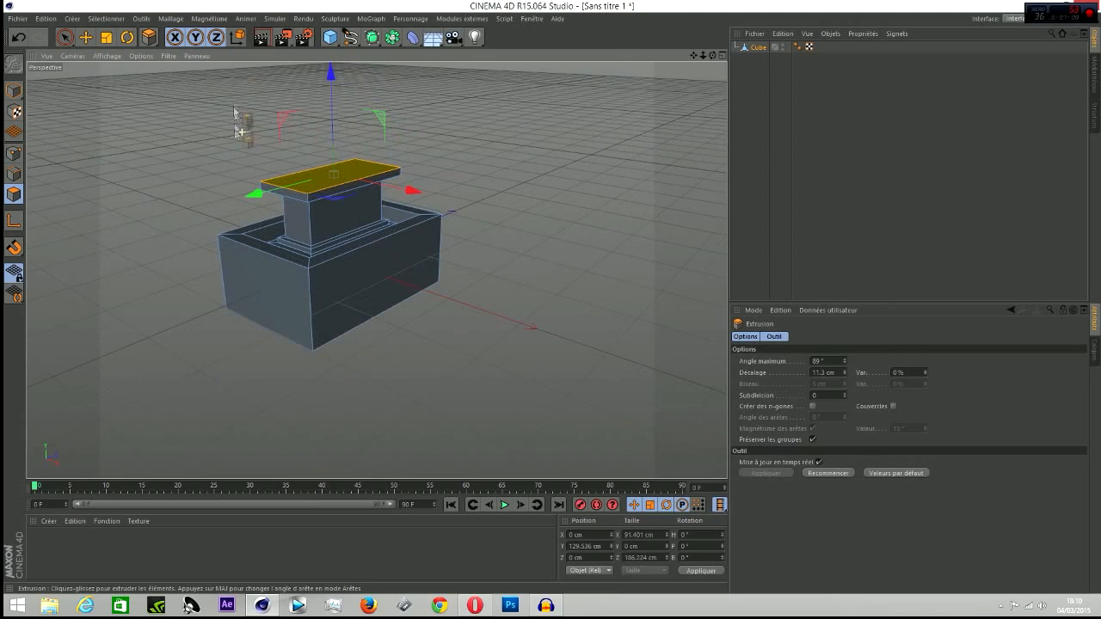
left_click(261, 37)
scroll(303, 114, "up", 5)
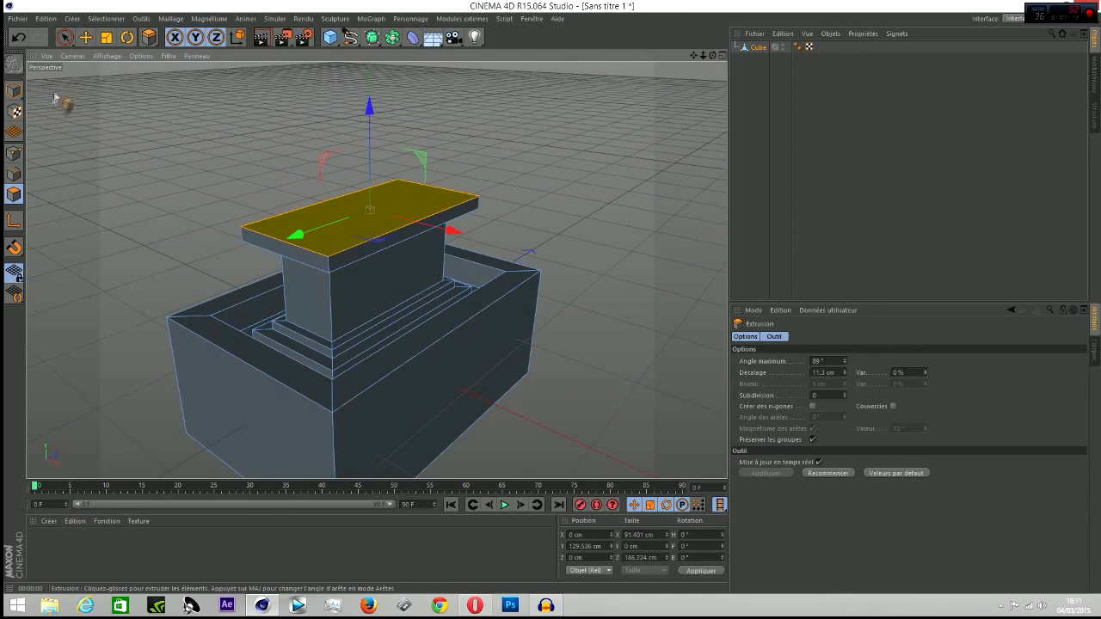
Step: Bevel the slab's selected top face with the Biseau tool, with a Décalage and Extrusion of about 8.3 cm
left_click(171, 18)
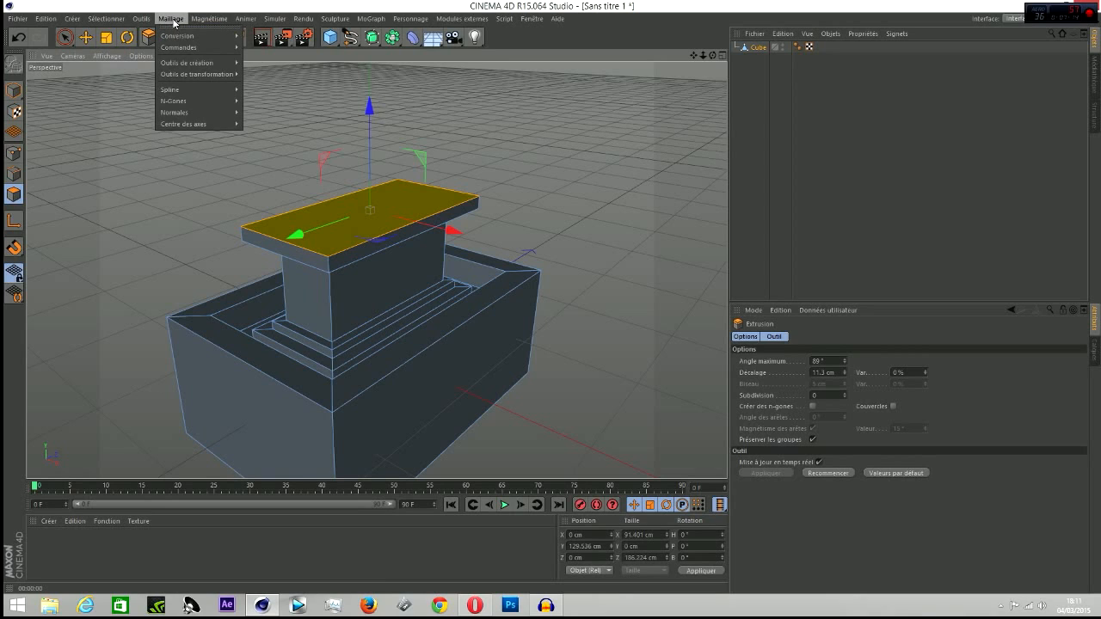
mouse_move(196, 63)
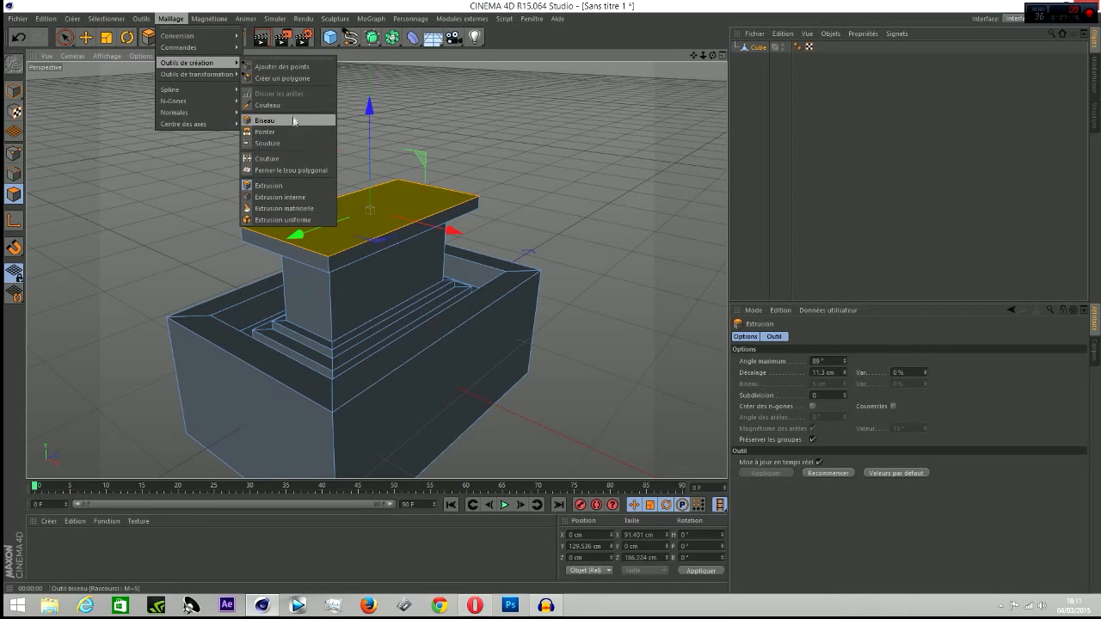
left_click(294, 121)
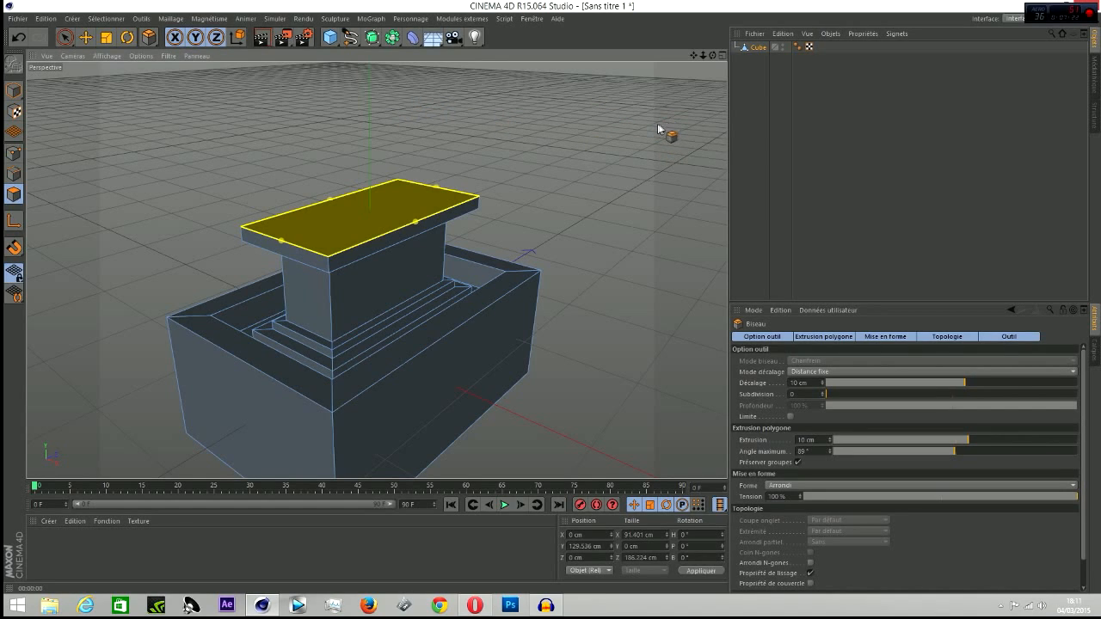
left_click_drag(655, 129, 693, 129)
scroll(266, 202, "up", 4)
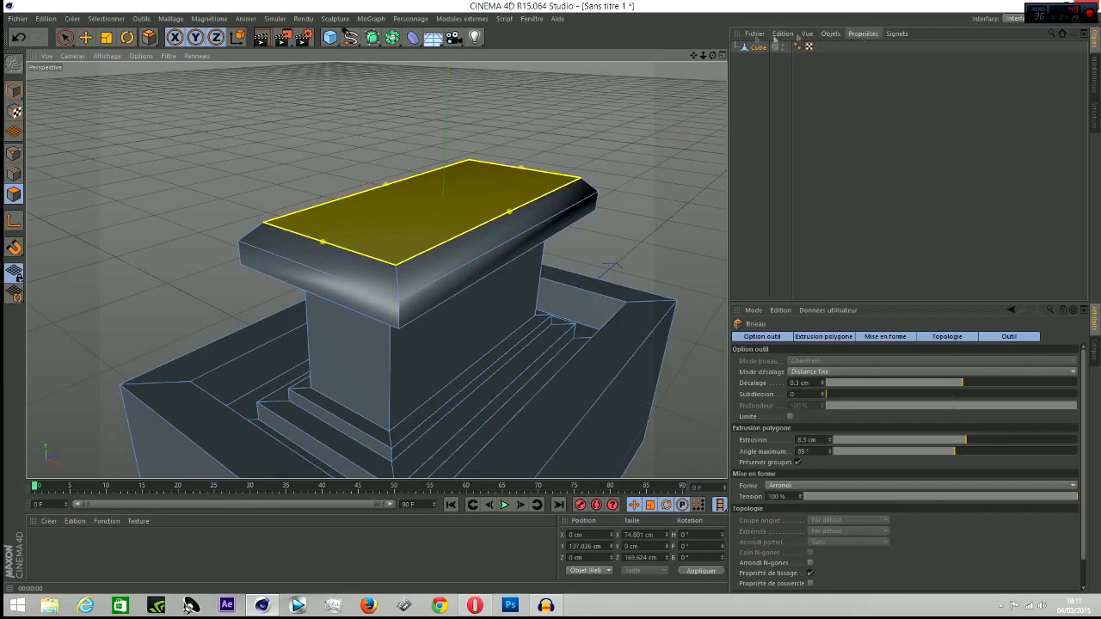
Step: Render the bevelled slab from a low angle and examine its sloped edges from several sides
left_click_drag(714, 56, 753, 24)
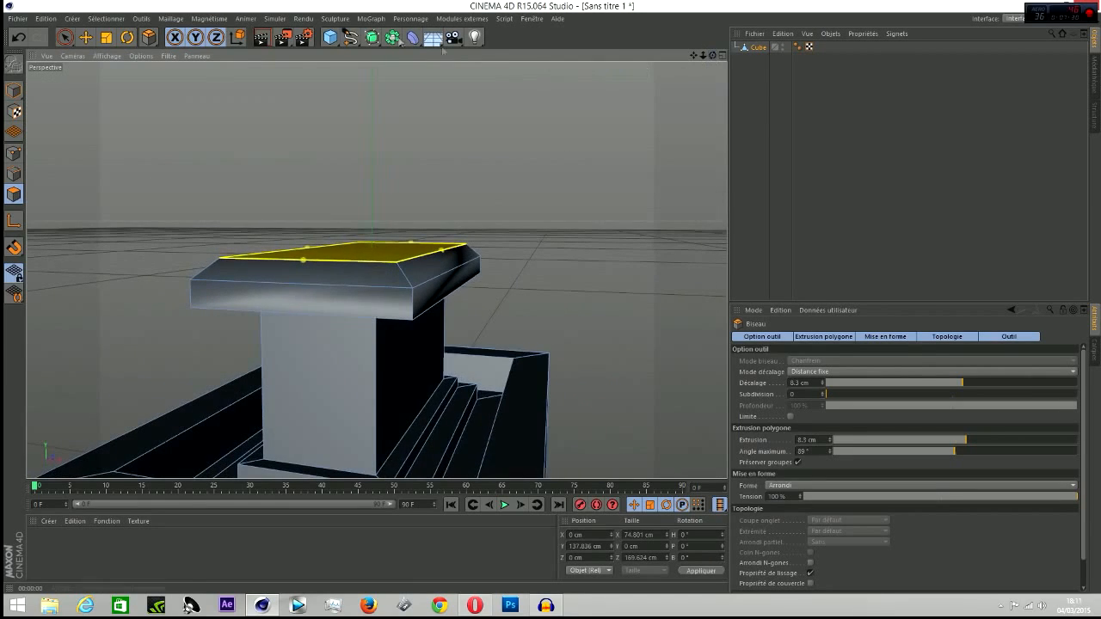
left_click(264, 38)
left_click_drag(393, 199, 444, 205, "alt")
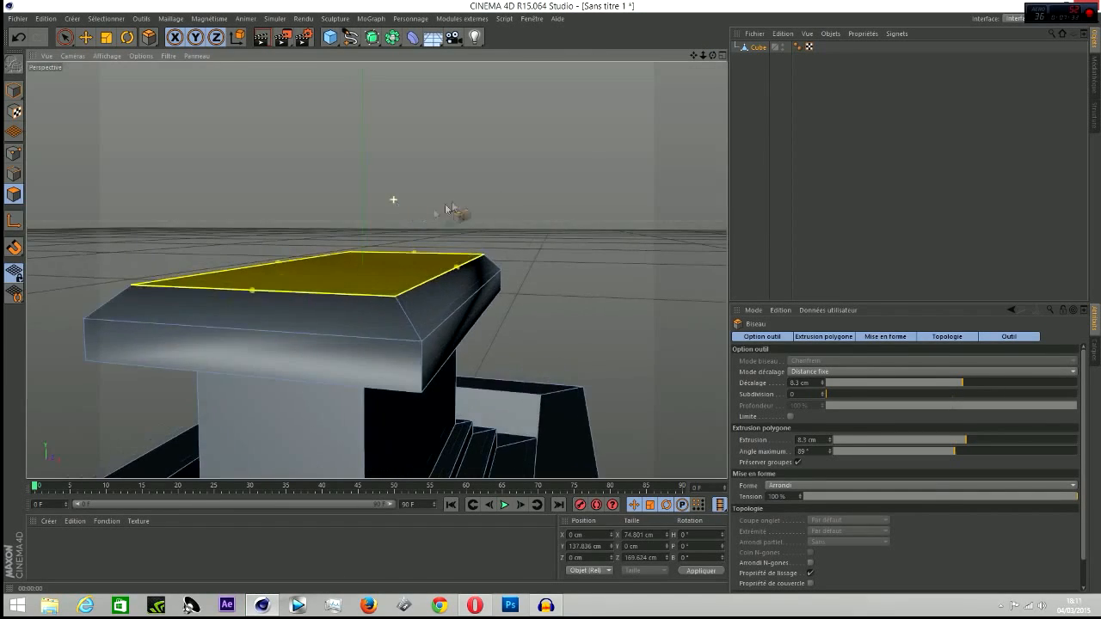
left_click_drag(588, 107, 657, 91, "alt")
left_click_drag(712, 57, 556, 108)
left_click_drag(712, 56, 744, 43)
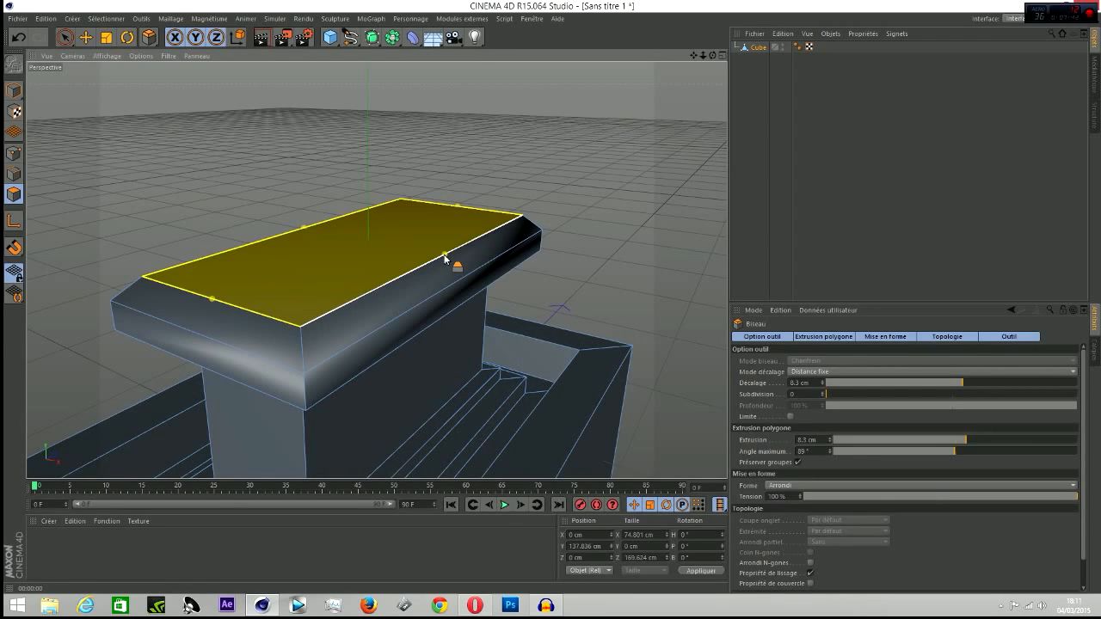
Step: Adjust the bevel of the slab's top face to a Décalage of about 10.9 cm
left_click_drag(445, 255, 294, 184)
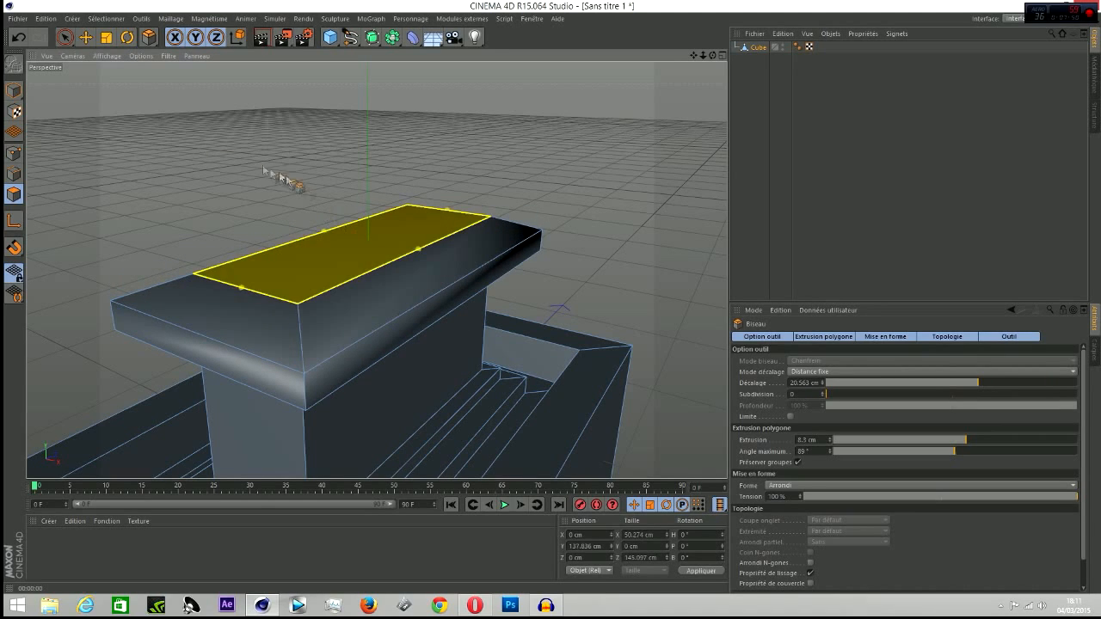
left_click_drag(242, 292, 218, 329)
scroll(691, 126, "down", 2)
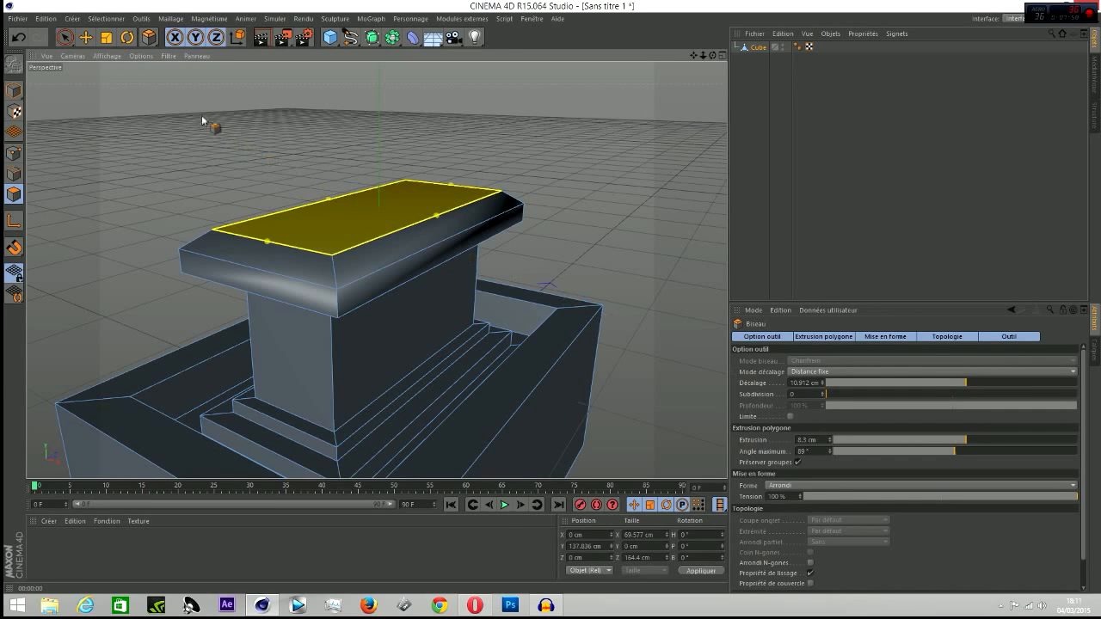
Step: Review the Biseau tool's settings for Option outil, Extrusion polygone, Mise en forme, Topologie and Outil
left_click(751, 336)
left_click(809, 336)
left_click(877, 339)
left_click(947, 341)
left_click(1004, 337)
Step: Cut the slab's selected top face across its width with the Couteau tool in Ligne mode, limited to the selection
left_click(172, 18)
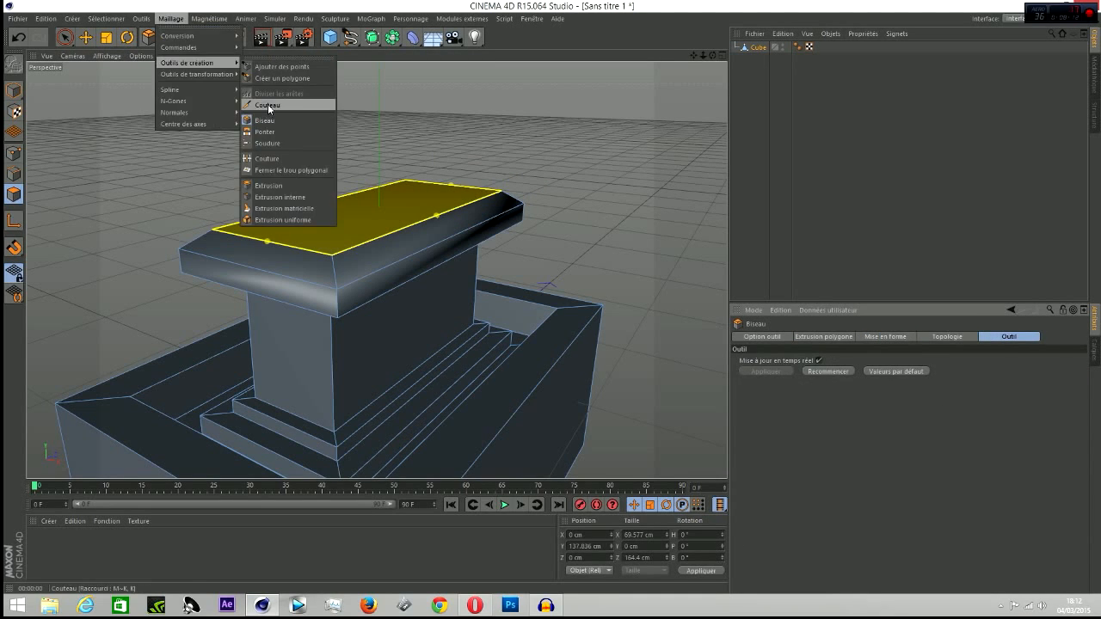
left_click(284, 105)
scroll(183, 175, "down", 4)
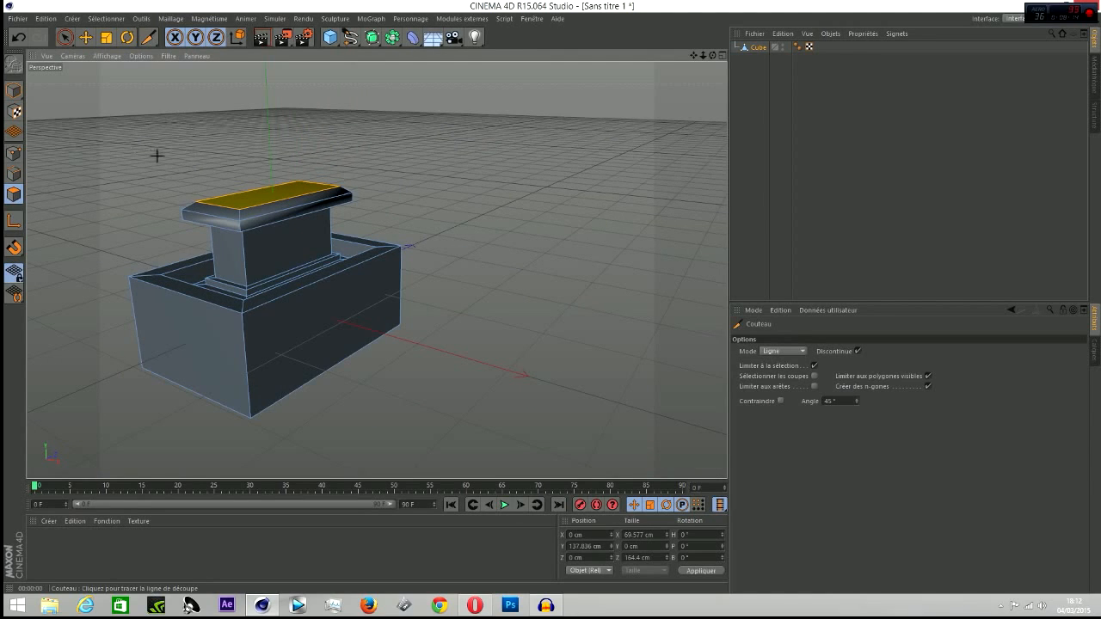
scroll(203, 137, "up", 3)
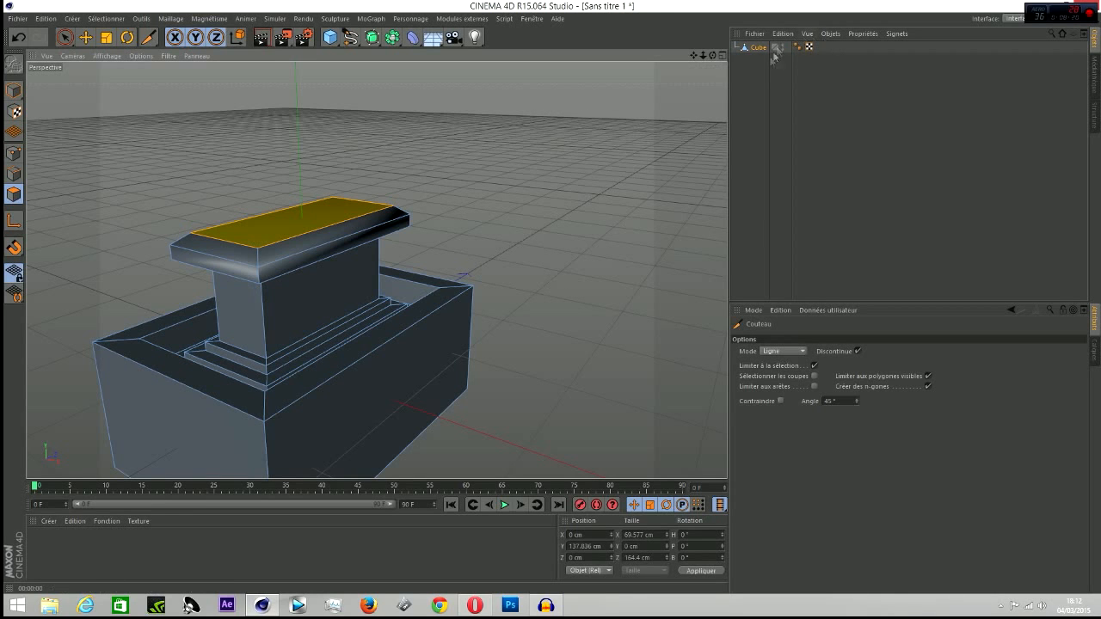
left_click_drag(713, 57, 376, 269)
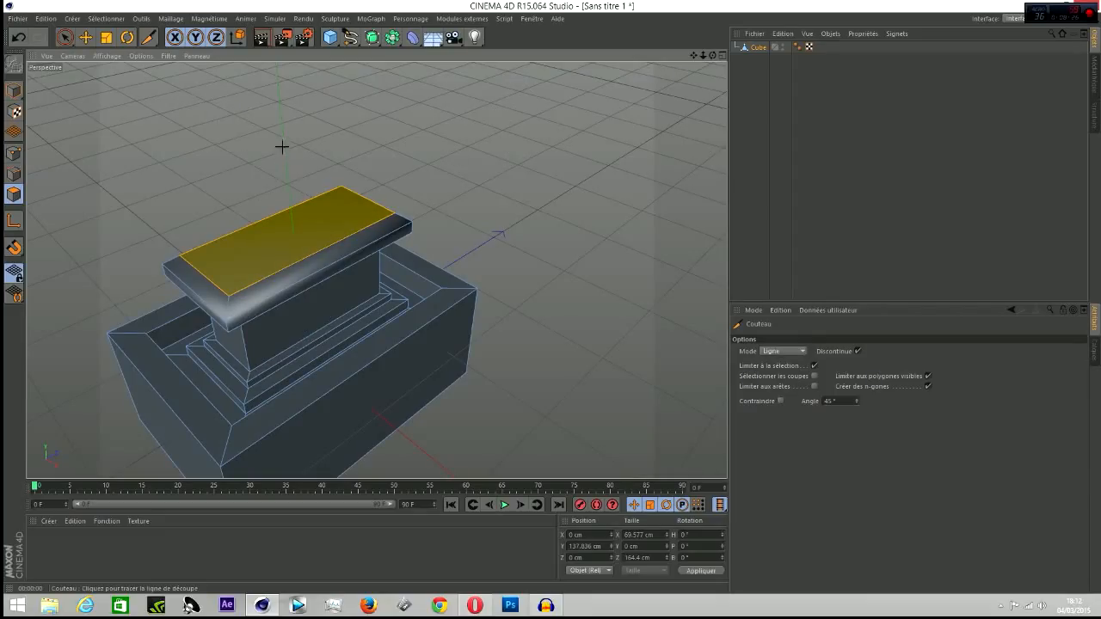
left_click(783, 351)
left_click(782, 349)
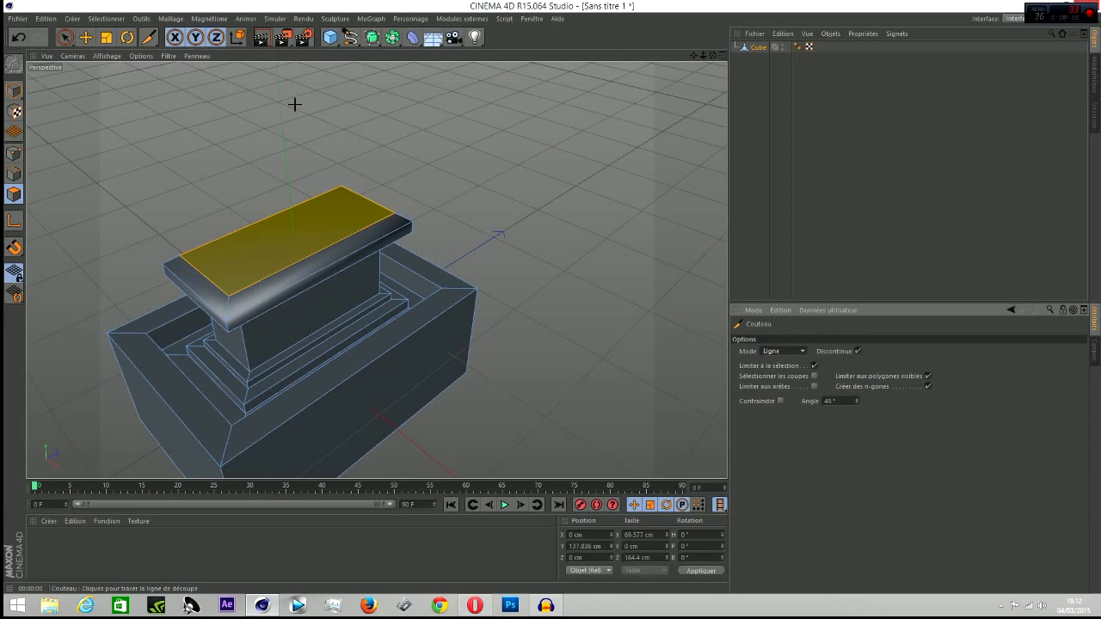
left_click_drag(290, 165, 299, 456)
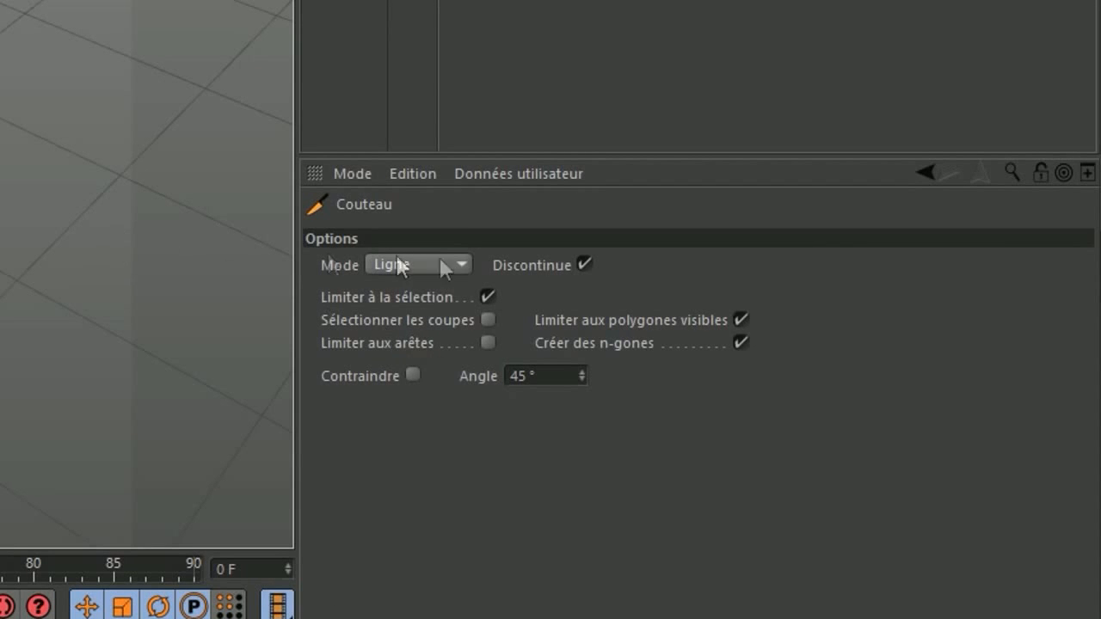
Step: Turn off Limiter à la sélection and cut a vertical line through the visible faces of the slab, column and base
left_click(486, 297)
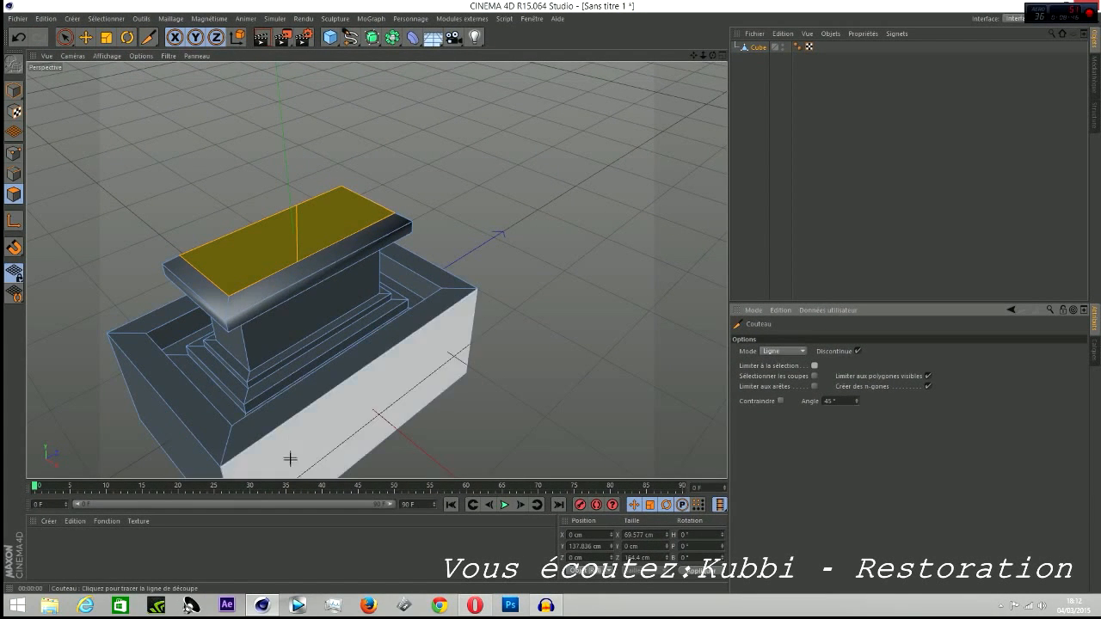
left_click_drag(262, 126, 258, 497)
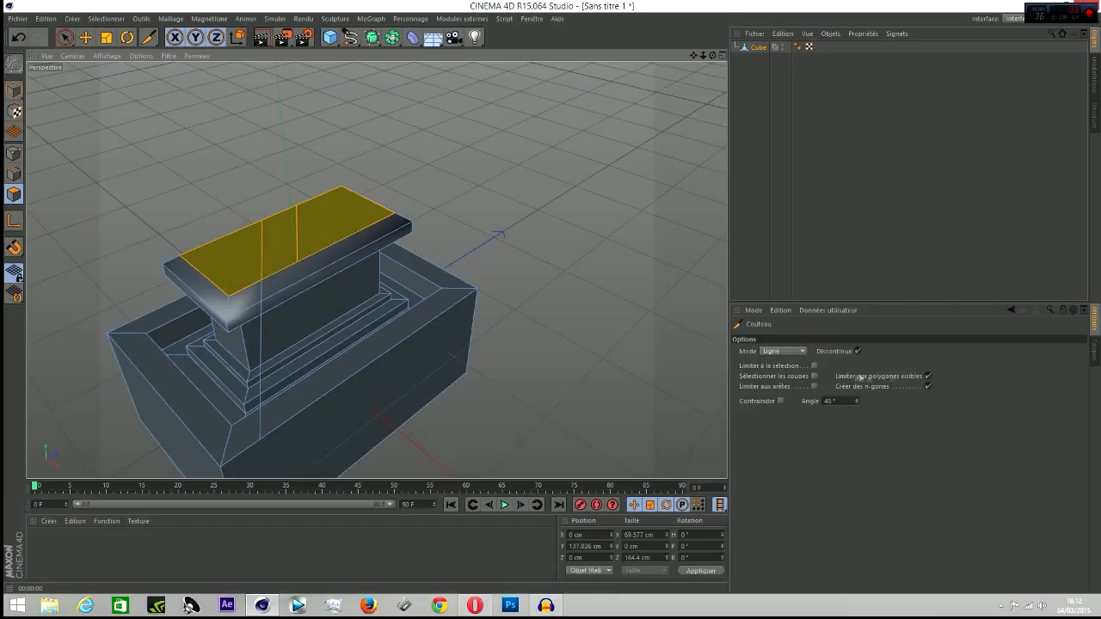
left_click(814, 365)
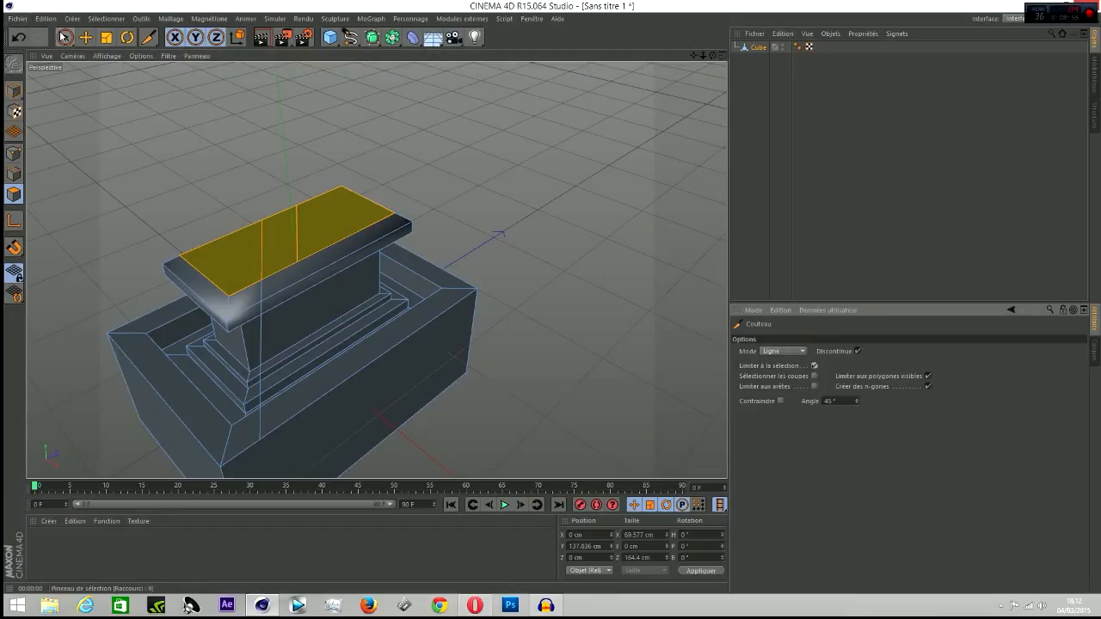
Step: Select the polygon at the far corner of the slab's divided top face and delete it to leave a hole
left_click(170, 18)
mouse_move(198, 63)
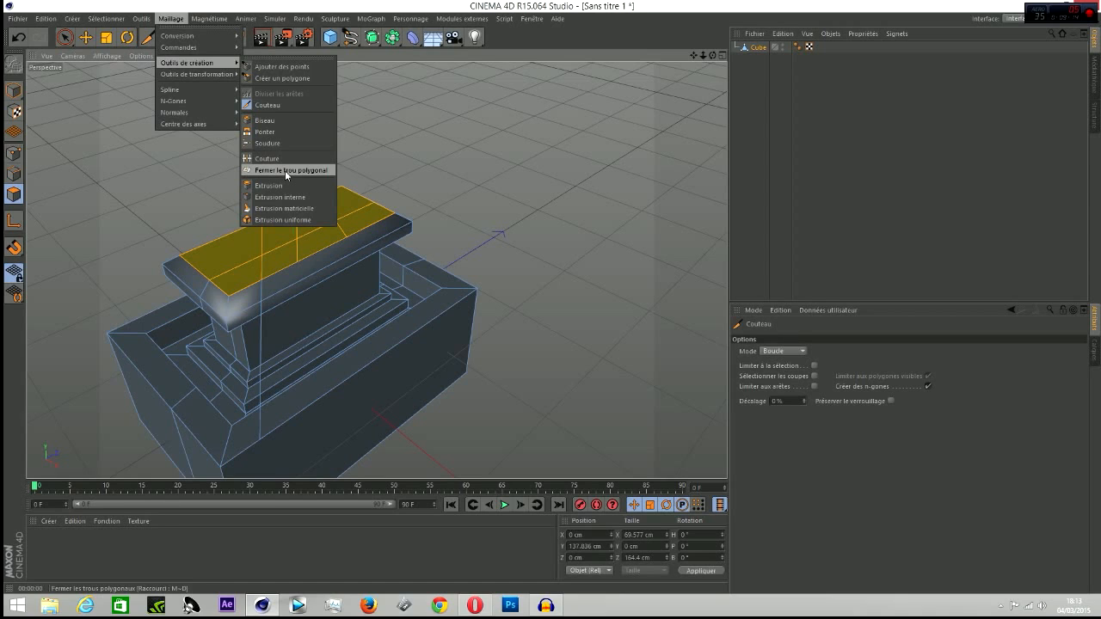
left_click(285, 170)
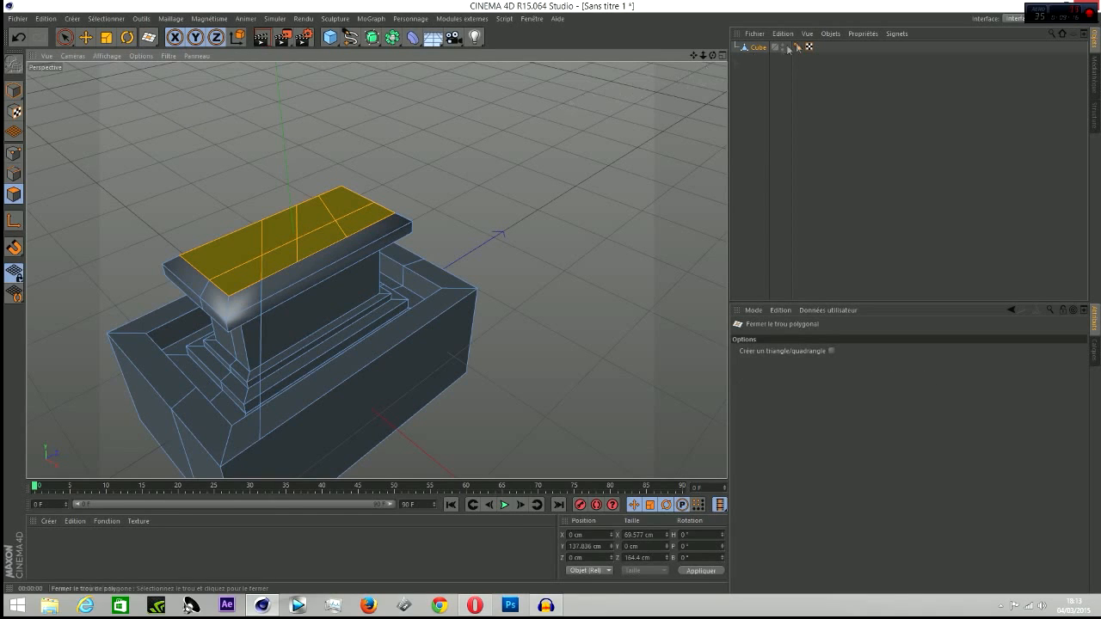
left_click_drag(361, 279, 375, 270, "alt")
left_click_drag(712, 56, 710, 57)
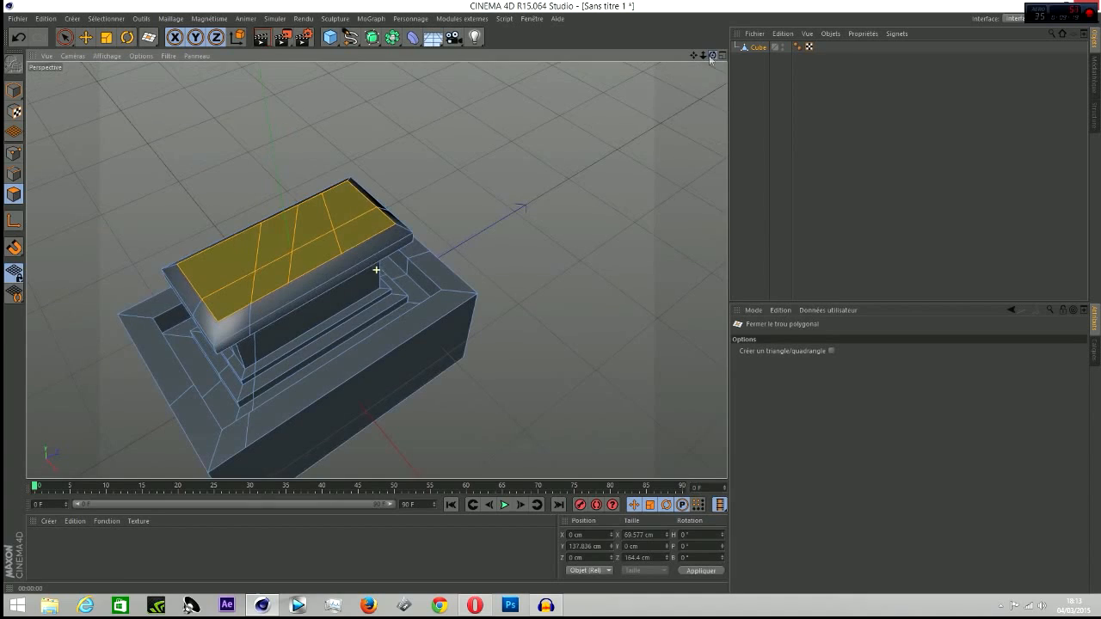
left_click(64, 37)
left_click(350, 200)
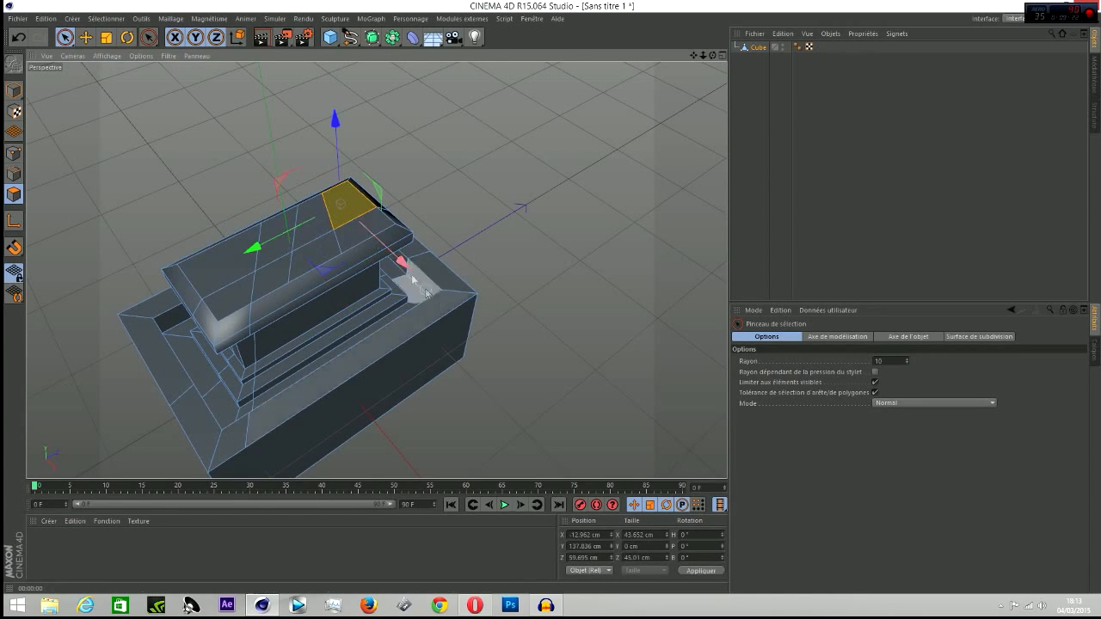
left_click(605, 359)
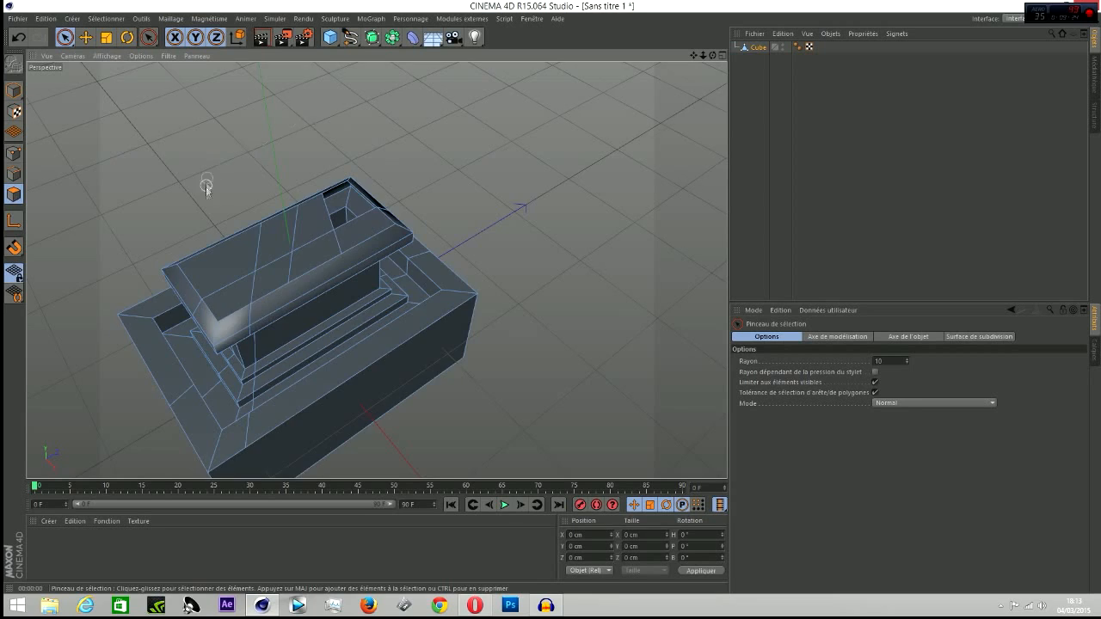
Step: Fill the hole at the corner of the slab's top with the Fermer le trou polygonal tool
scroll(209, 178, "up", 4)
left_click(155, 43)
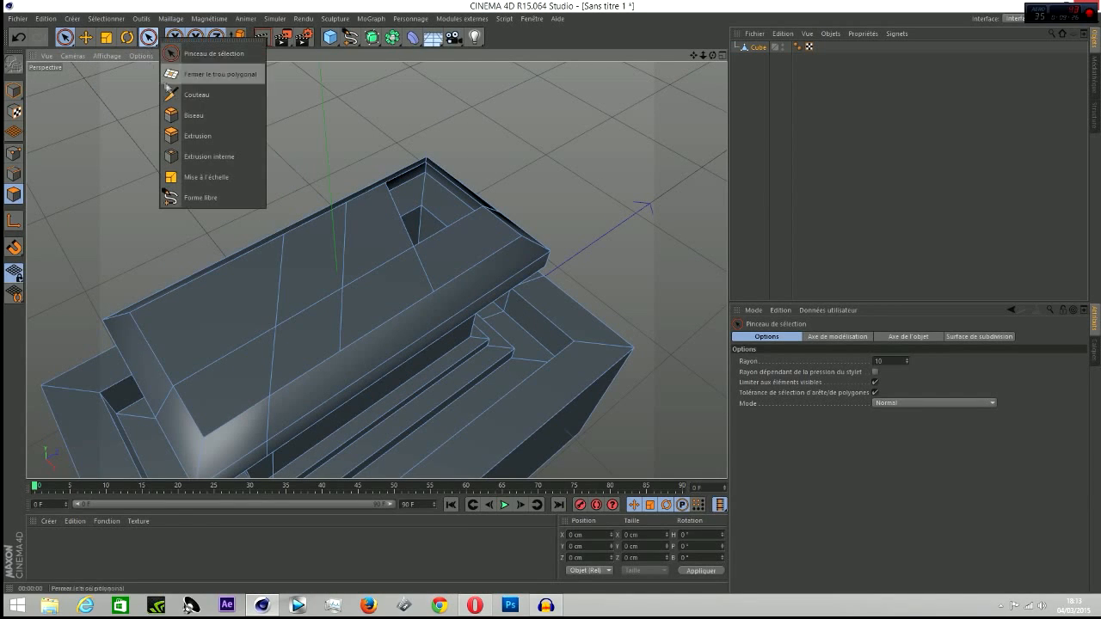
left_click(202, 76)
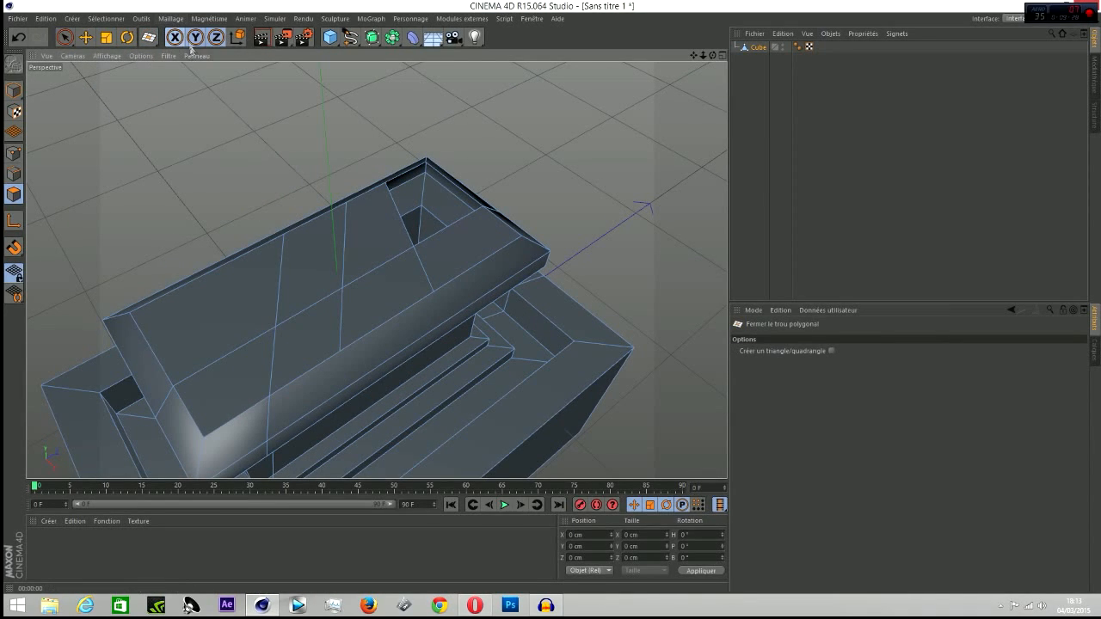
left_click(170, 18)
mouse_move(228, 65)
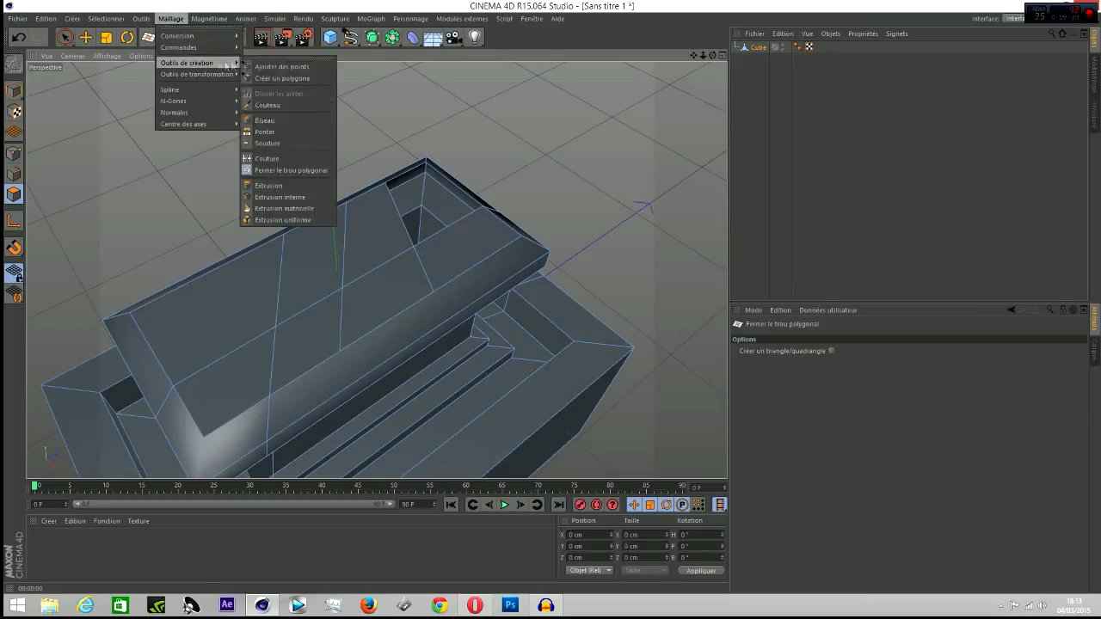
left_click(303, 170)
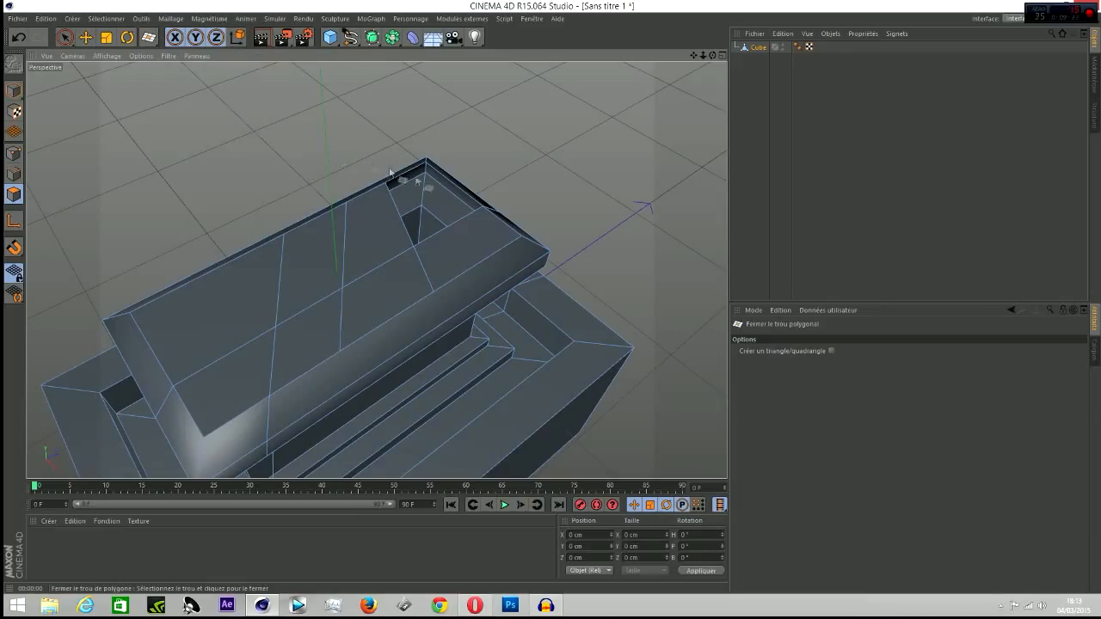
left_click(462, 198)
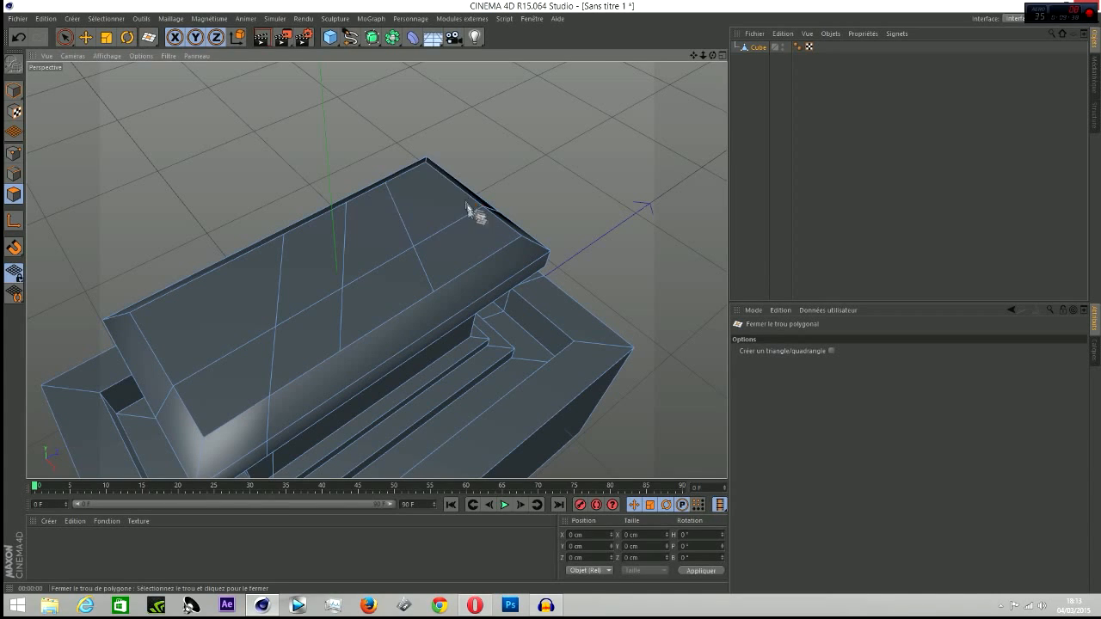
Step: Select all the polygons of the slab's top face with the Pinceau de sélection and delete them
scroll(464, 206, "up", 3)
left_click_drag(712, 57, 701, 57)
left_click(64, 39)
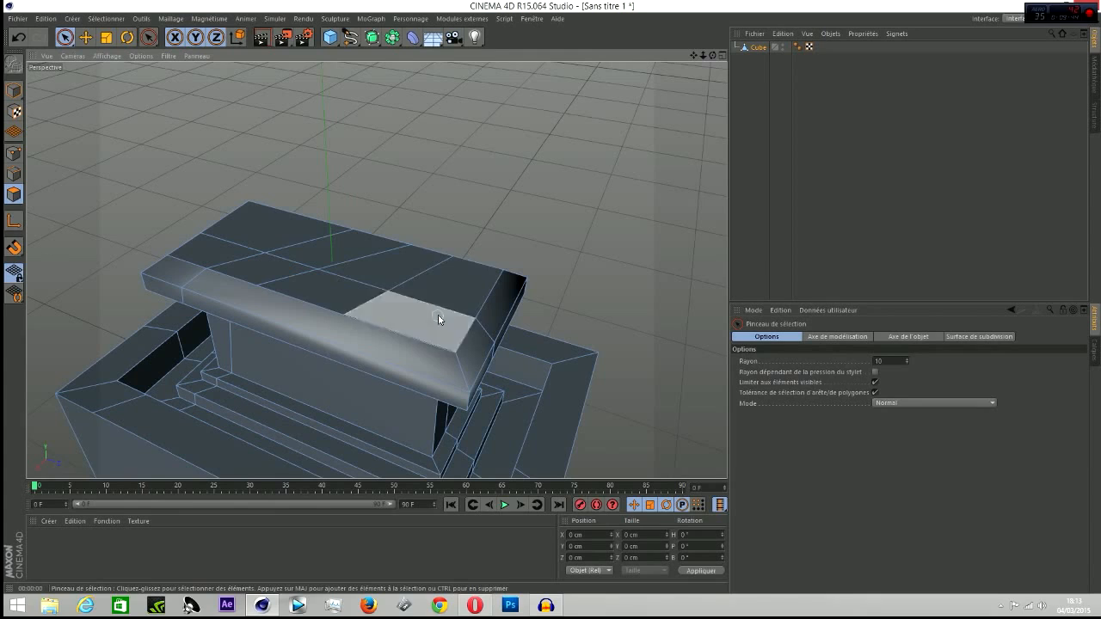
left_click_drag(275, 254, 290, 251)
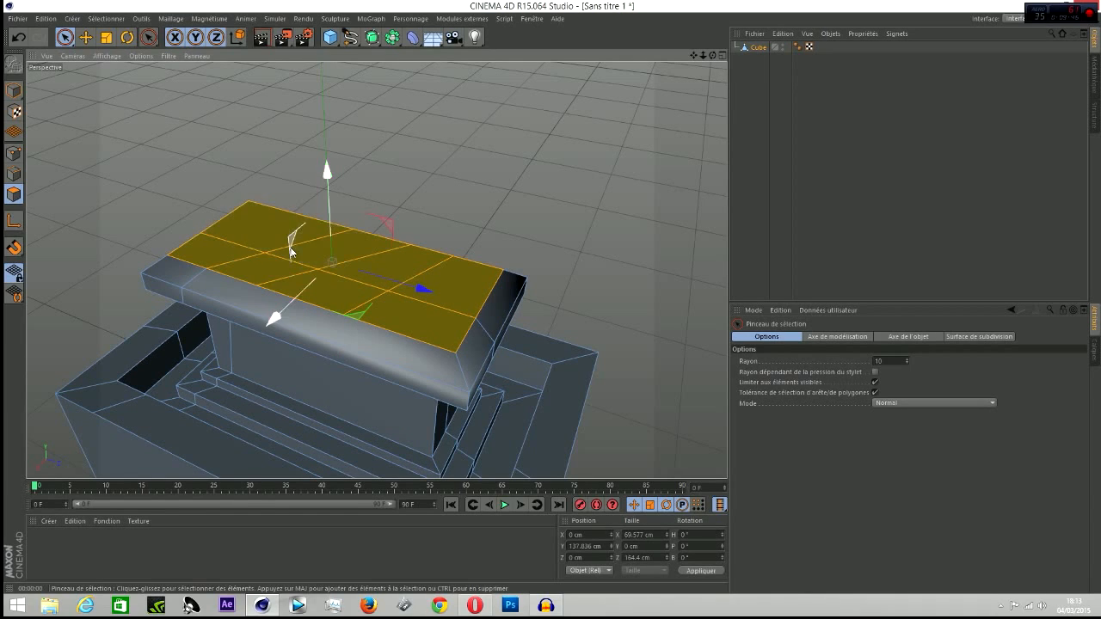
Step: Close the slab's entire open top with a single polygon using Fermer le trou polygonal
left_click(149, 37)
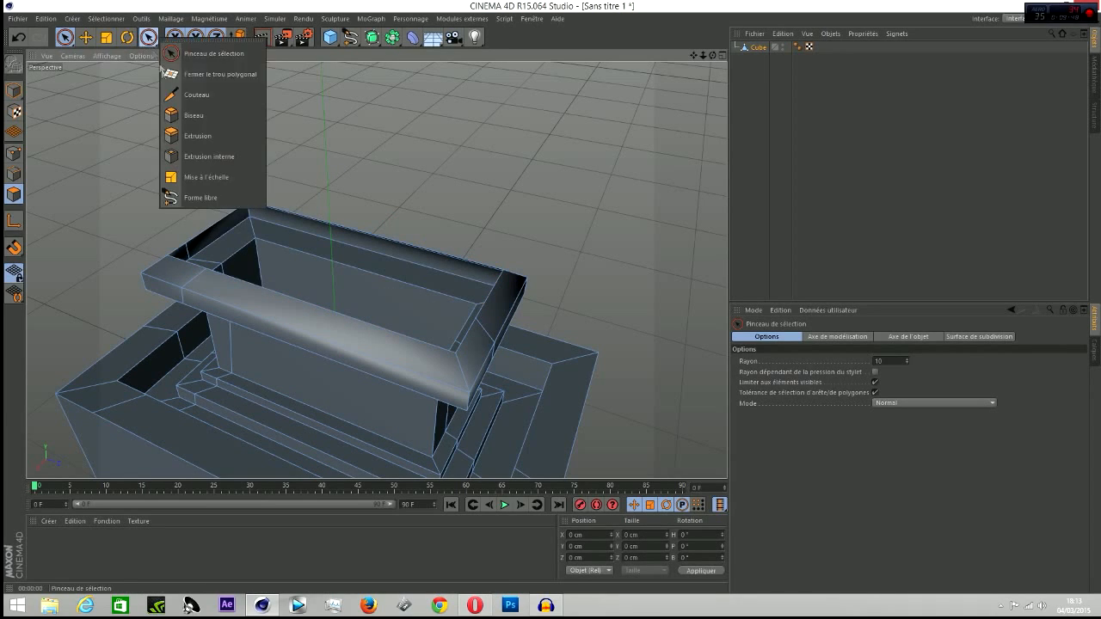
left_click(192, 81)
left_click(300, 217)
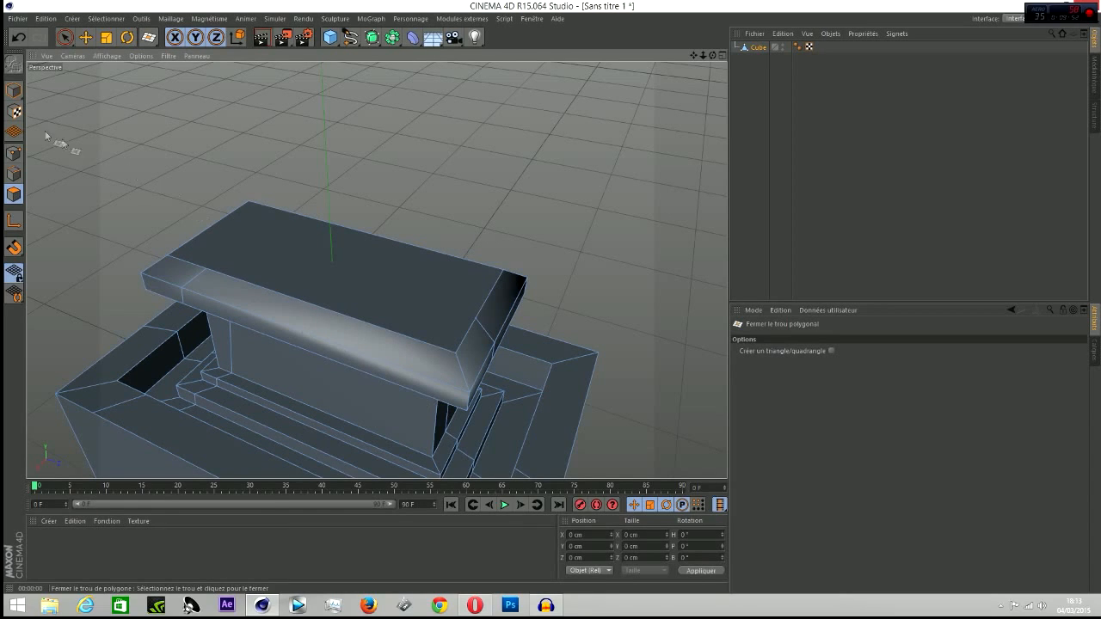
Step: Switch to model mode and examine the whole model from above and from a low side angle
left_click_drag(307, 182, 343, 188, "alt")
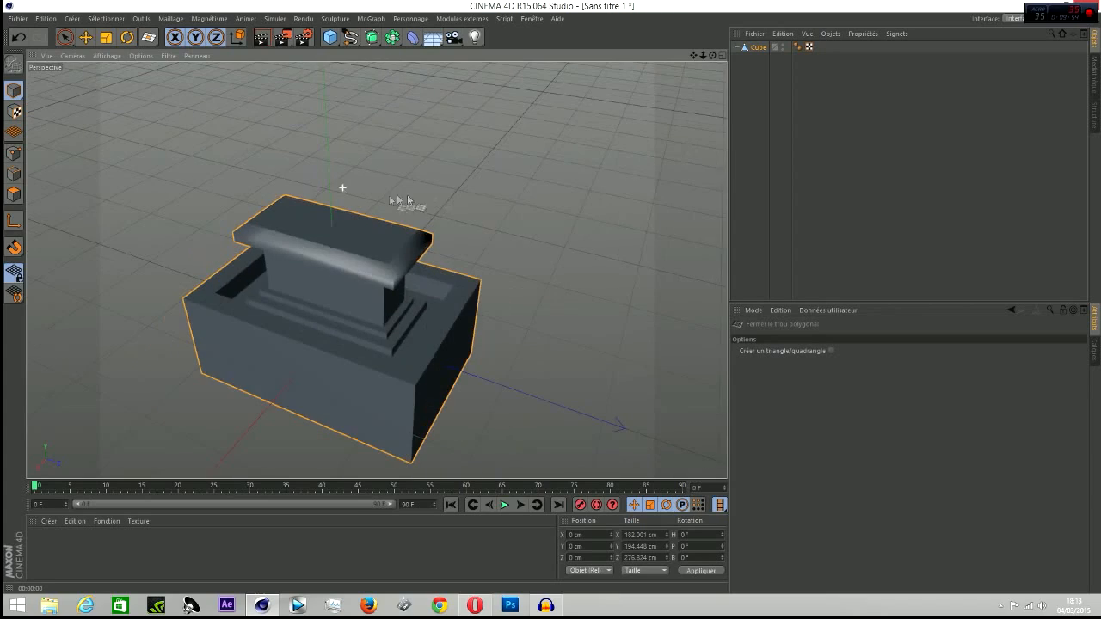
left_click_drag(376, 270, 375, 270, "alt")
left_click_drag(695, 57, 376, 270)
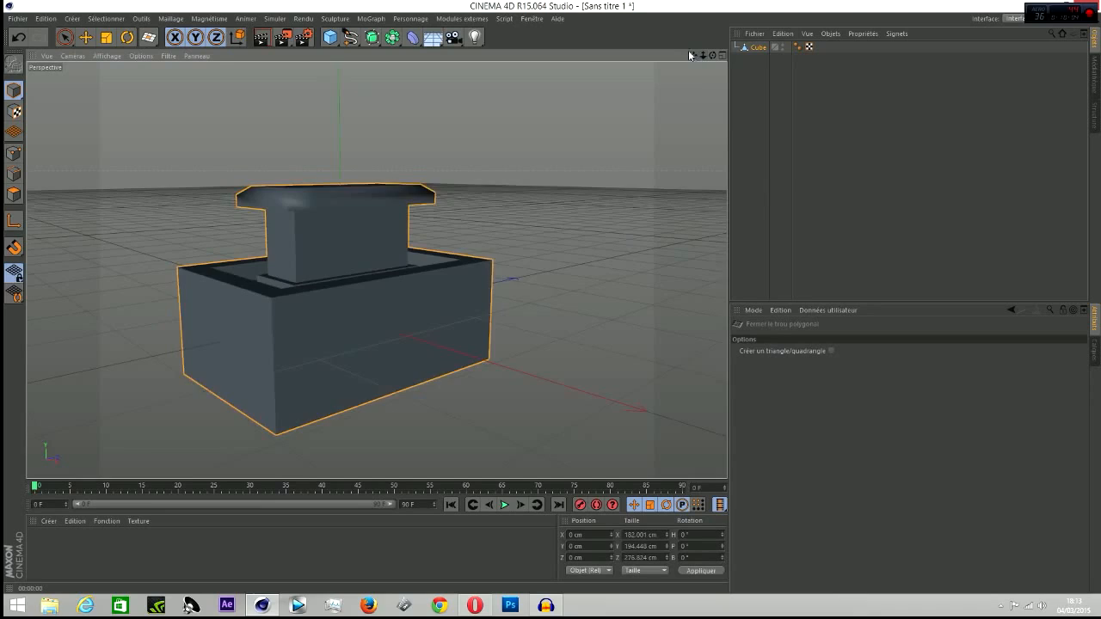
left_click_drag(713, 57, 376, 270)
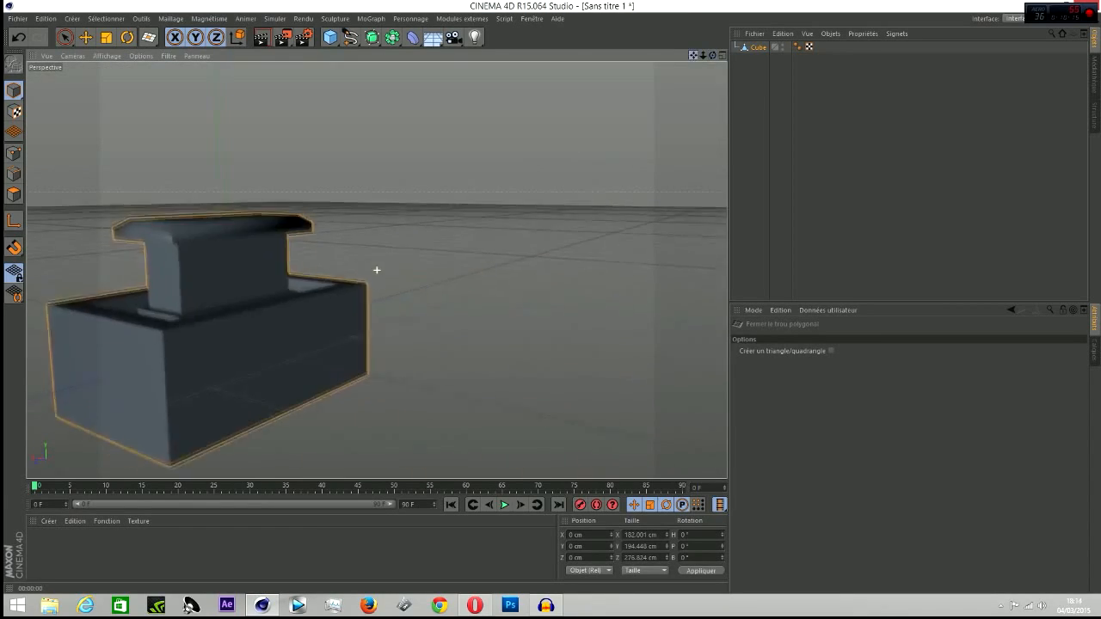